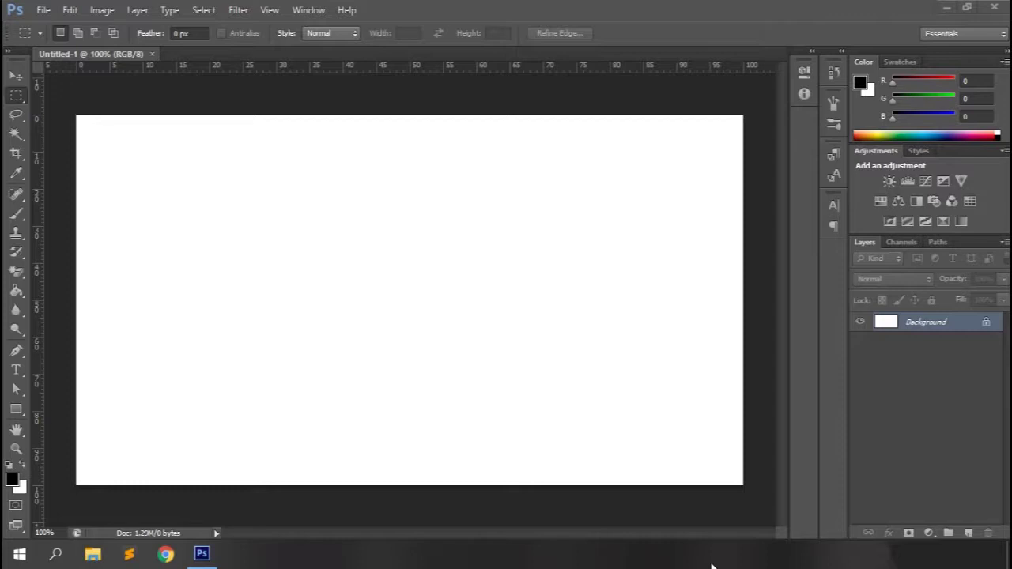
Step: Set up the Pen tool in Shape mode with no fill and a 1 pt black stroke
left_click(15, 350)
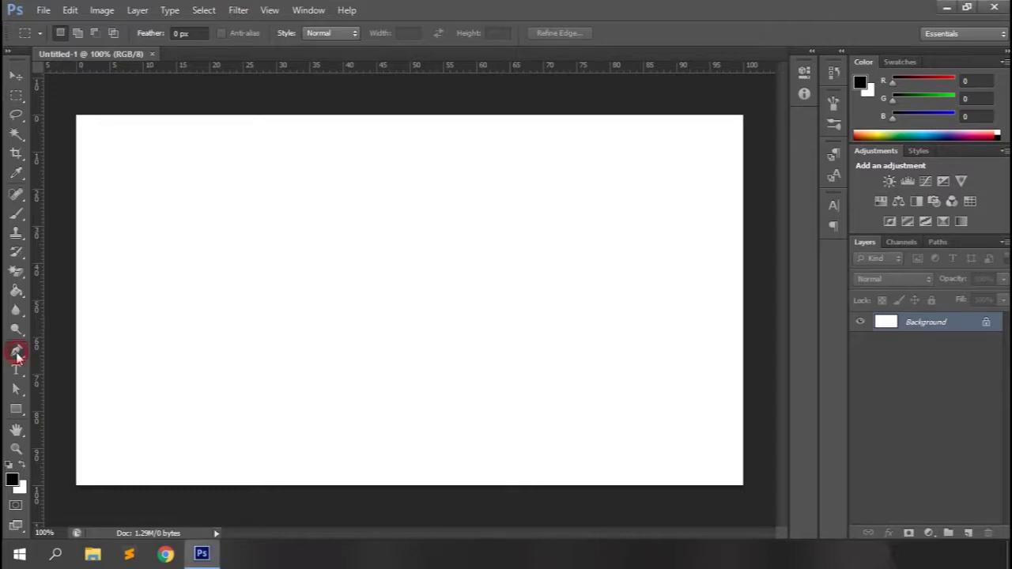
left_click(79, 33)
left_click(75, 49)
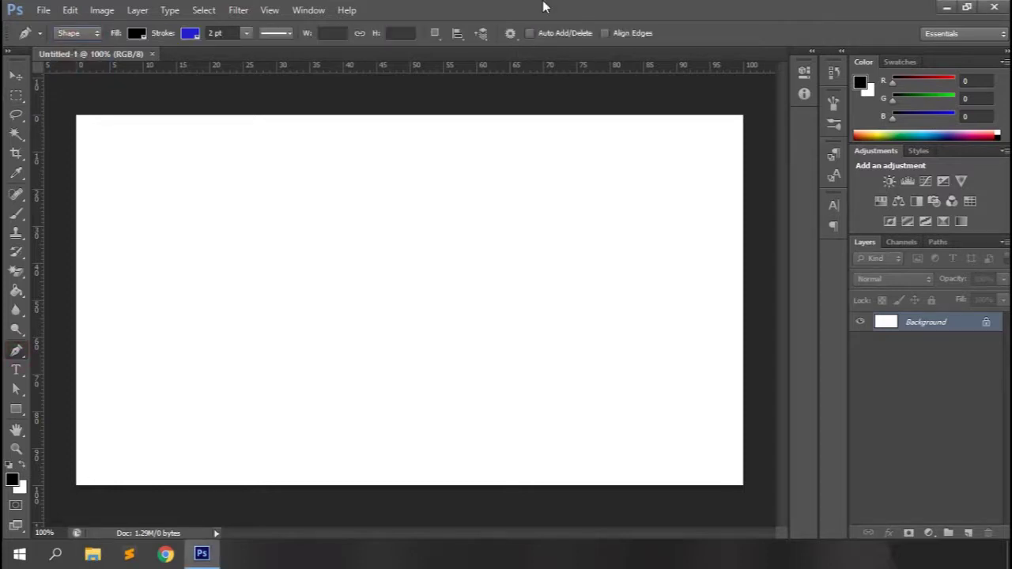
left_click(138, 33)
left_click(75, 62)
left_click(189, 33)
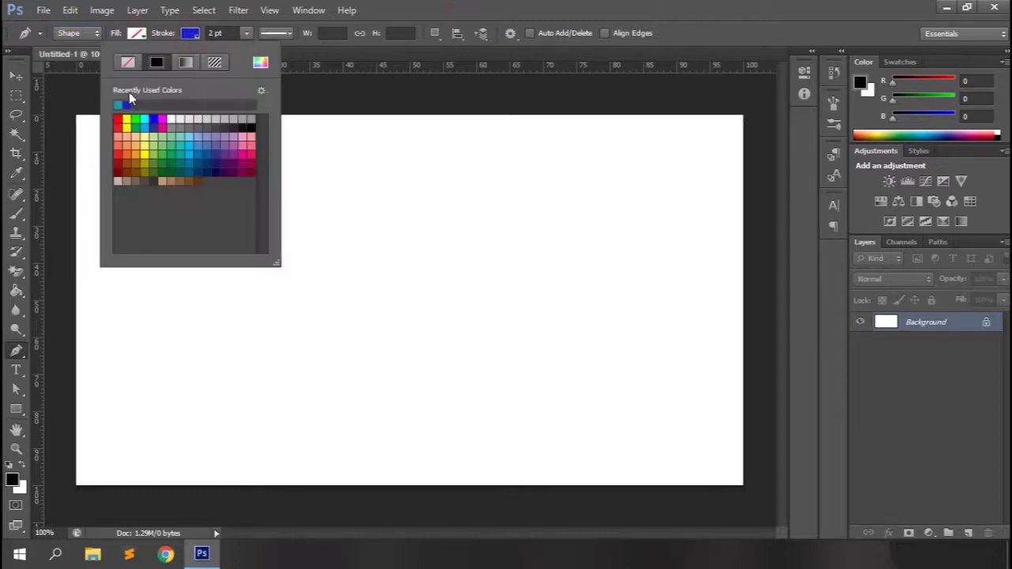
left_click(251, 127)
left_click(213, 33)
type("1")
key("Return")
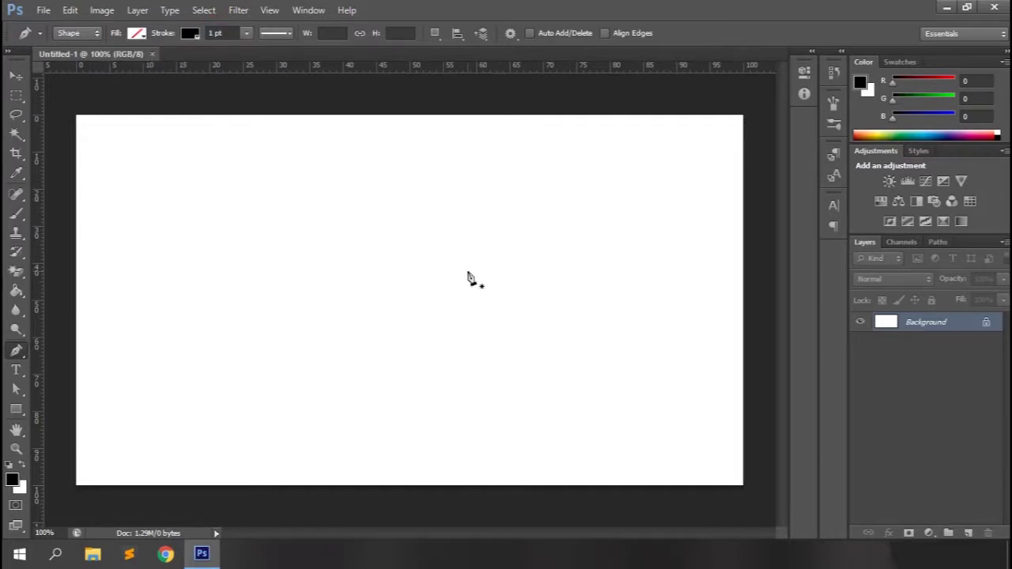
Step: Draw the cube's right face as a closed four-sided outline, about 225 by 389 px
left_click(468, 273)
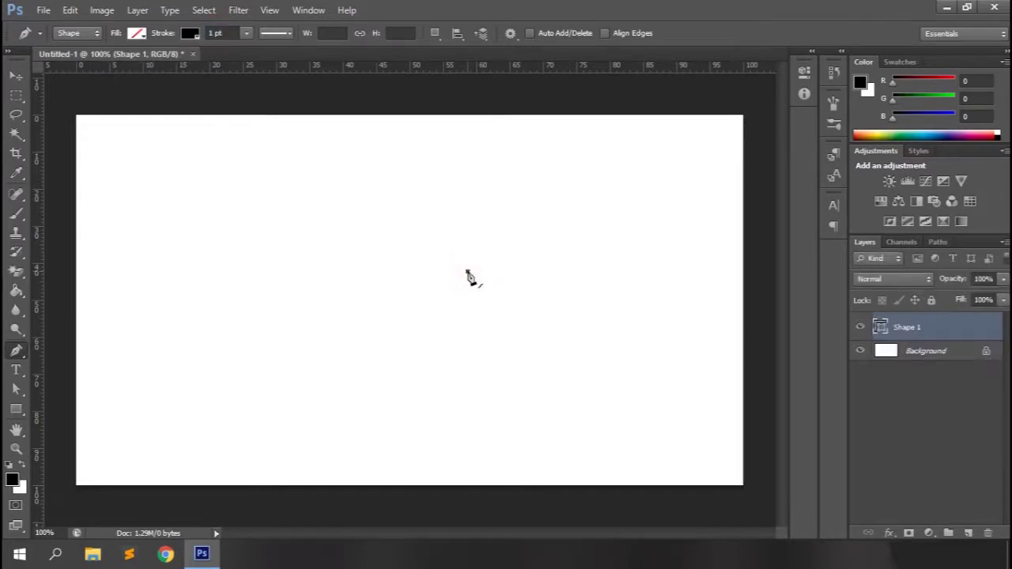
left_click(635, 174)
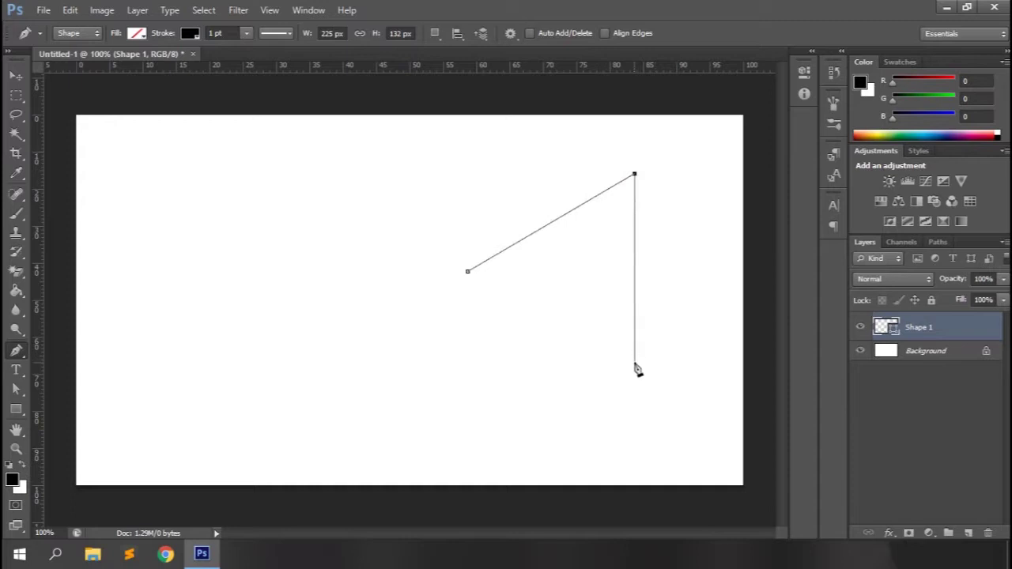
left_click(634, 363)
left_click(486, 461)
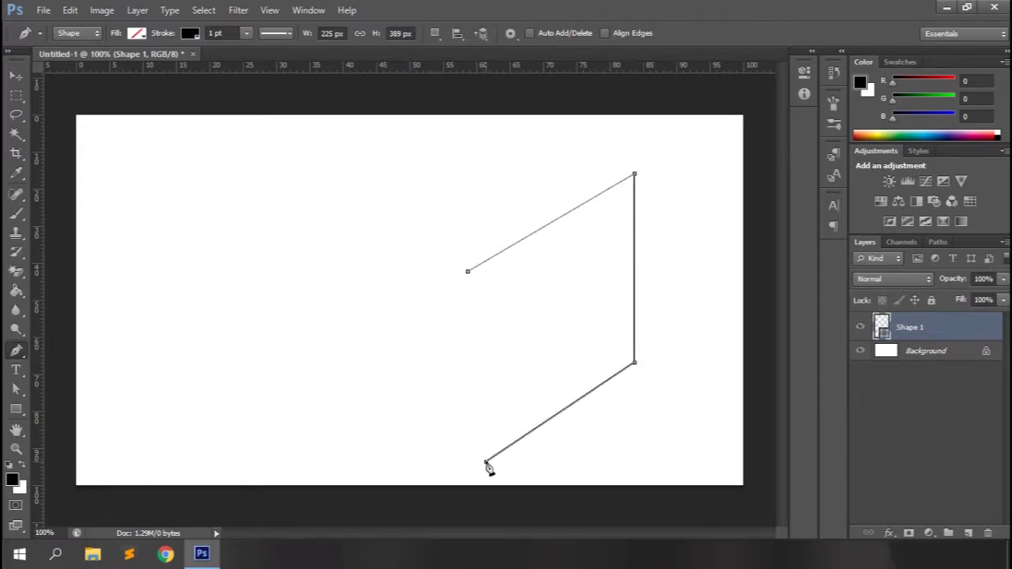
left_click(468, 275)
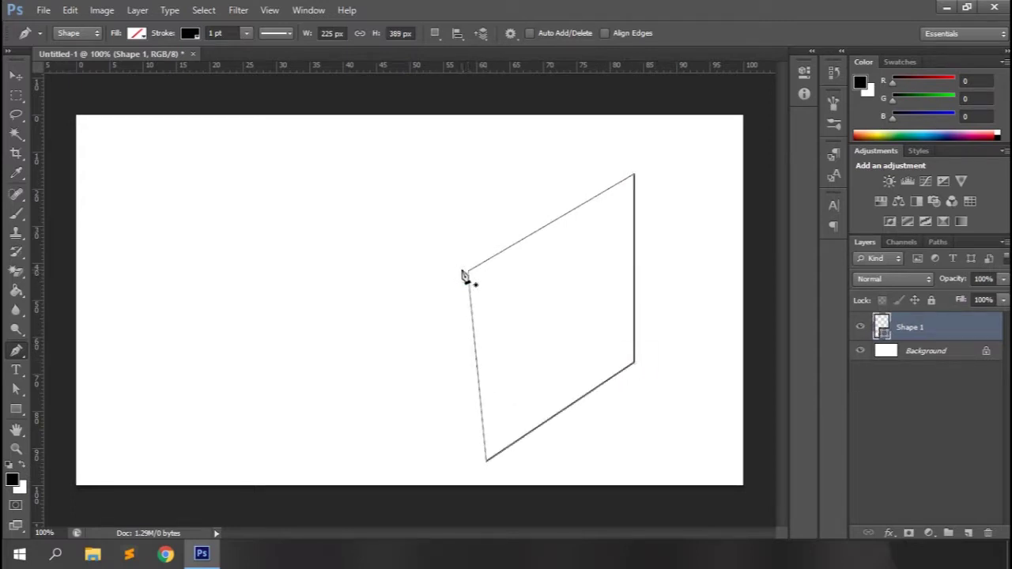
Step: Draw the cube's left face as a closed outline about 307 by 320 px, leaving a narrow gap beside the right face
left_click(462, 270)
left_click(251, 225)
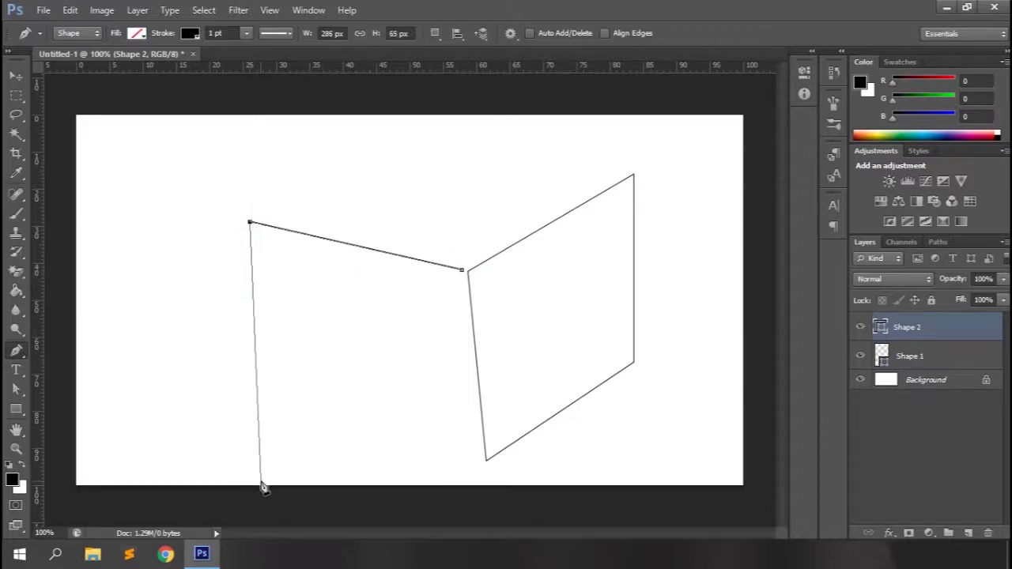
left_click(263, 405)
left_click(477, 459)
left_click(462, 271)
Step: Draw the cube's top face as a closed outline about 499 by 153 px, just above the two side faces
left_click(257, 213)
left_click(406, 151)
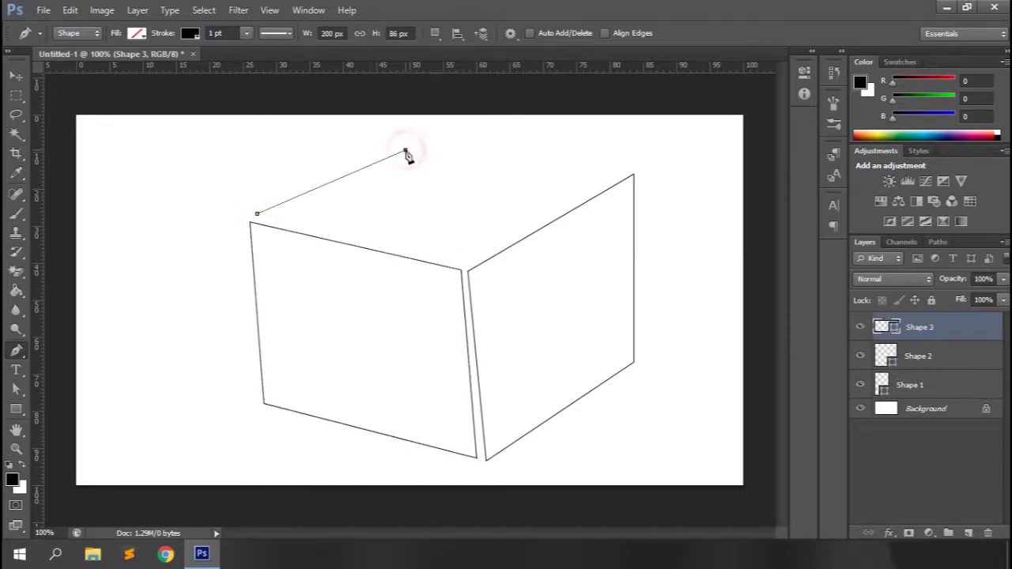
left_click(627, 169)
left_click(464, 265)
left_click(257, 213)
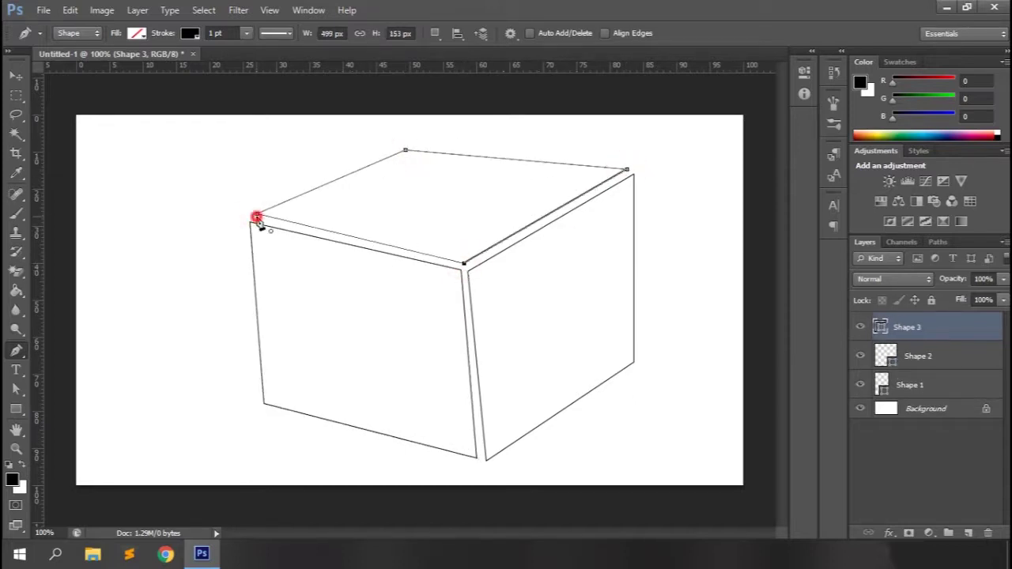
Step: Adjust the right face's two front corners and its upper back corner with the Direct Selection tool to tighten the gaps
key("a")
left_click(467, 275)
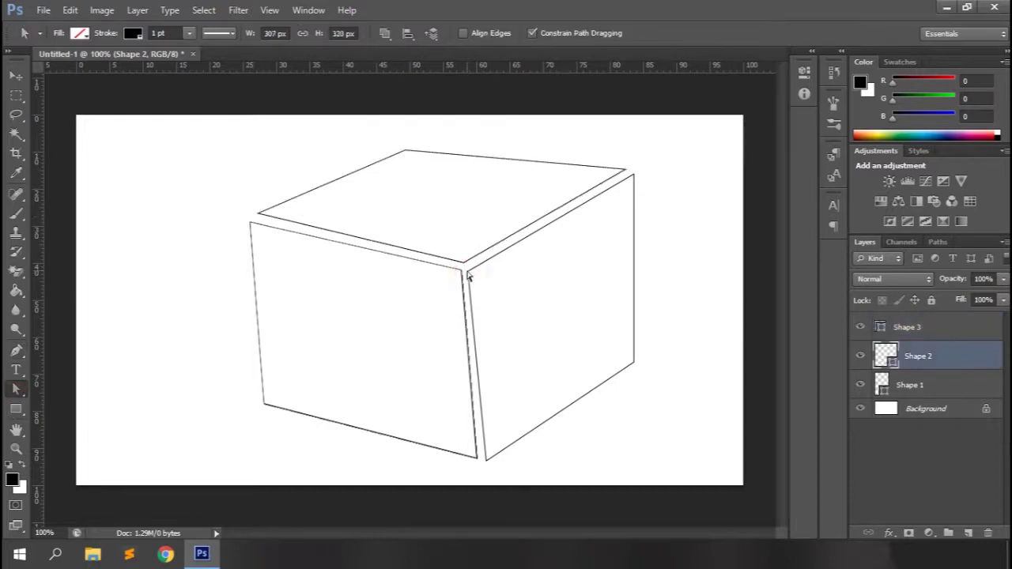
left_click(551, 303)
left_click(15, 390)
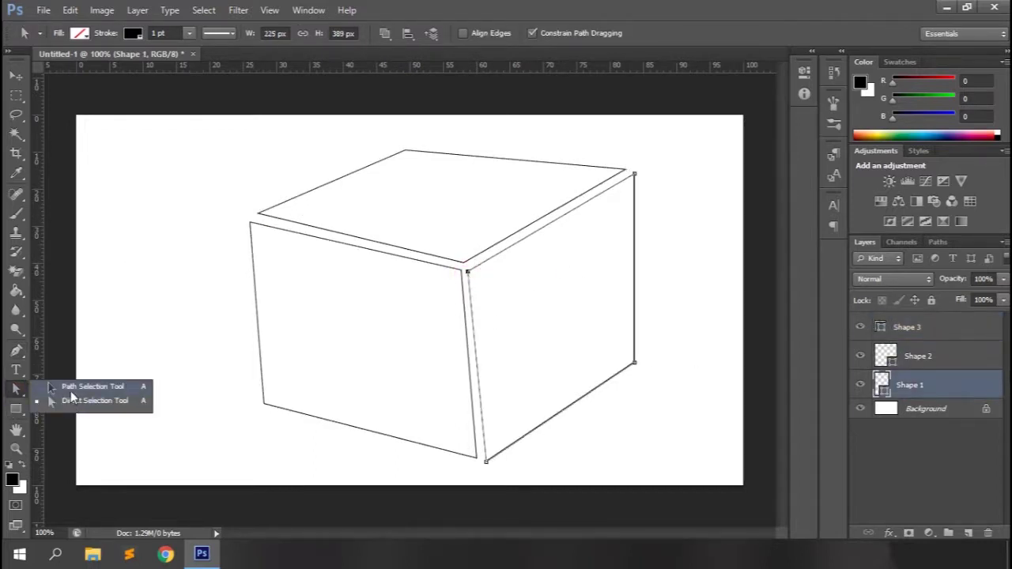
left_click(79, 400)
left_click_drag(467, 272, 466, 271)
left_click_drag(486, 462, 485, 463)
left_click_drag(634, 171, 633, 178)
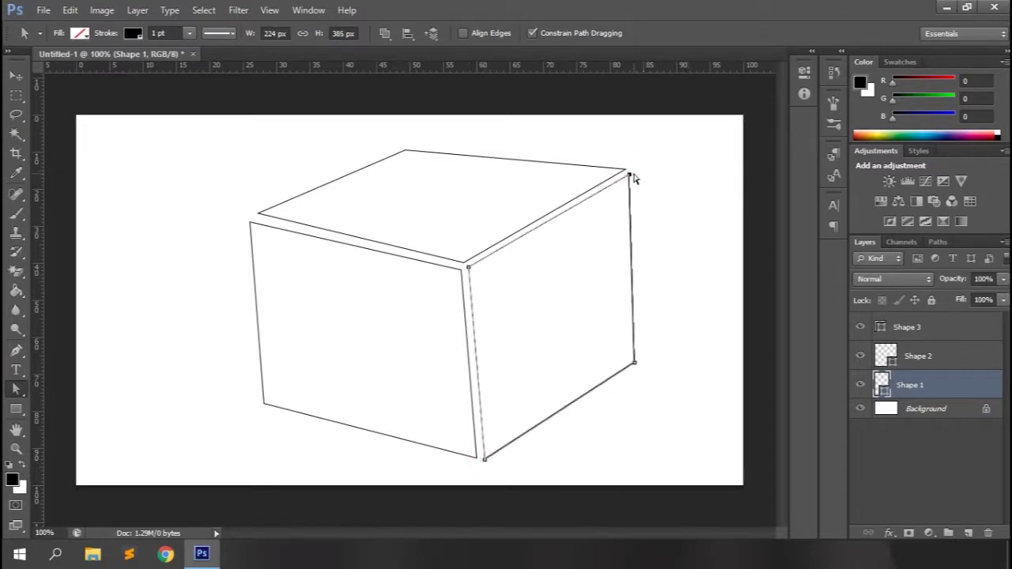
Step: Move the right face's lower back corner upward and slightly outward, making the face about 227 px wide
left_click_drag(634, 362, 636, 368)
key("Left")
key("Left")
key("Up")
key("Up")
key("Up")
key("Up")
key("Up")
key("Up")
key("Up")
key("Up")
key("Up")
key("Up")
key("Up")
key("Up")
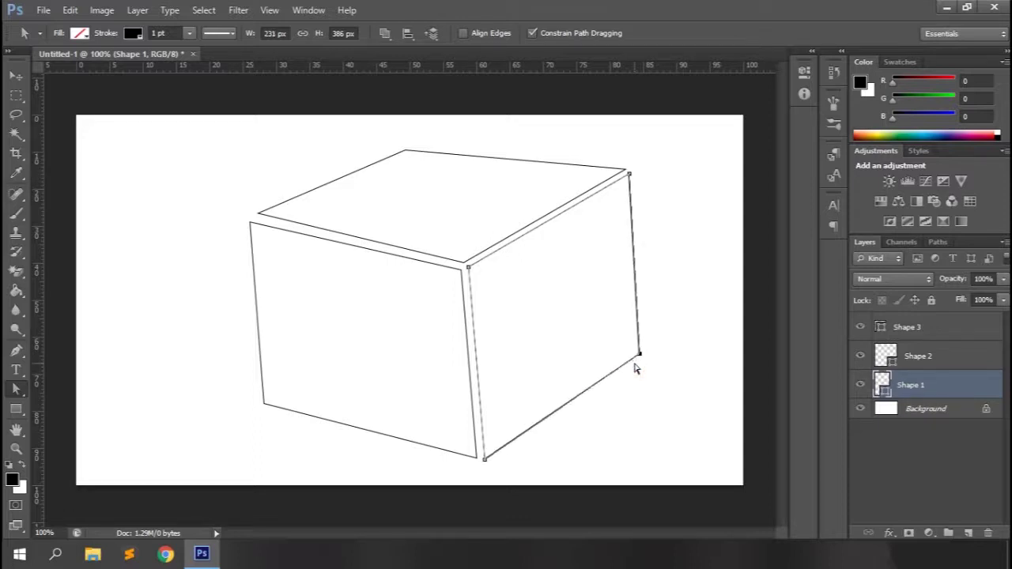
key("Left")
key("Left")
key("Left")
key("Left")
key("Up")
key("Up")
key("Up")
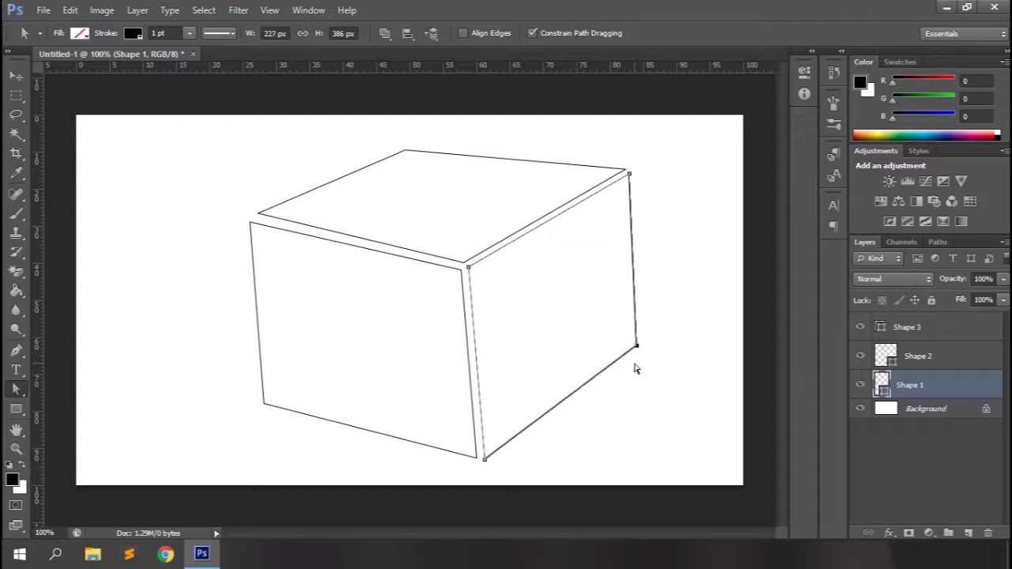
Step: Nudge the top face's leftmost corner outward and down, close to the left face's upper corner
left_click(259, 214)
key("Left")
key("Left")
key("Left")
key("Left")
key("Left")
key("Left")
key("Down")
key("Down")
key("Down")
key("Down")
Step: Nudge the top face's rear corner right and up, making the face about 505 by 158 px
left_click(405, 149)
key("Right")
key("Right")
key("Right")
key("Right")
key("Right")
key("Right")
key("Right")
key("Right")
key("Right")
key("Right")
key("Right")
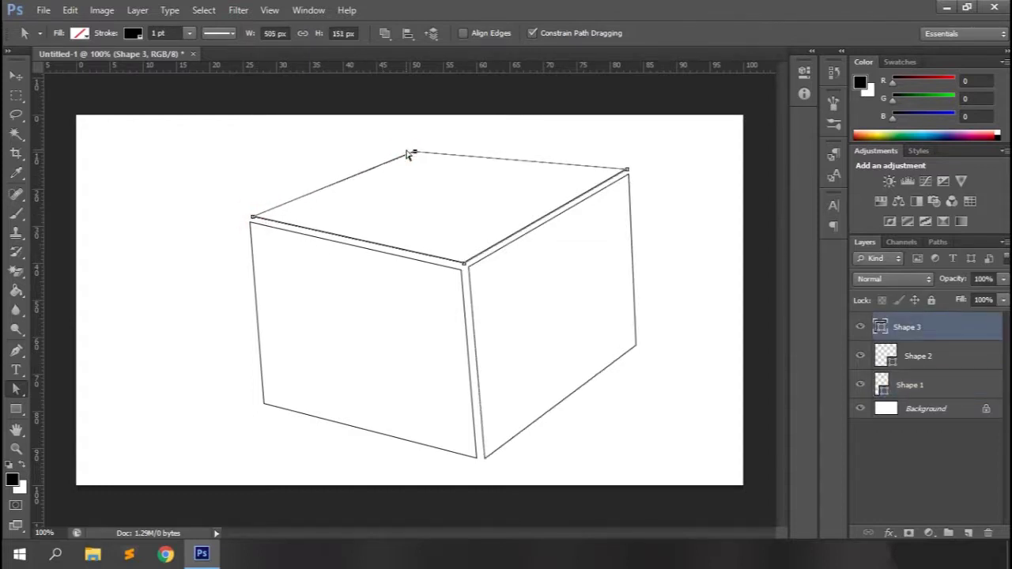
key("Up")
key("Up")
key("Up")
key("Up")
key("Up")
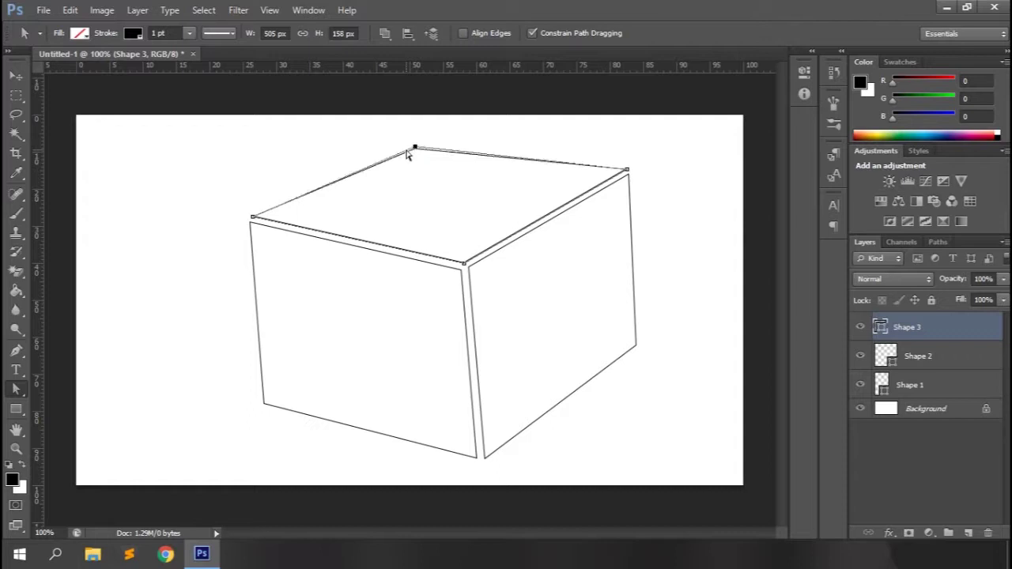
Step: Group the three cube face layers Shape 1, Shape 2 and Shape 3
left_click(919, 455)
left_click(925, 385)
left_click(938, 327, "shift")
key("ctrl+g")
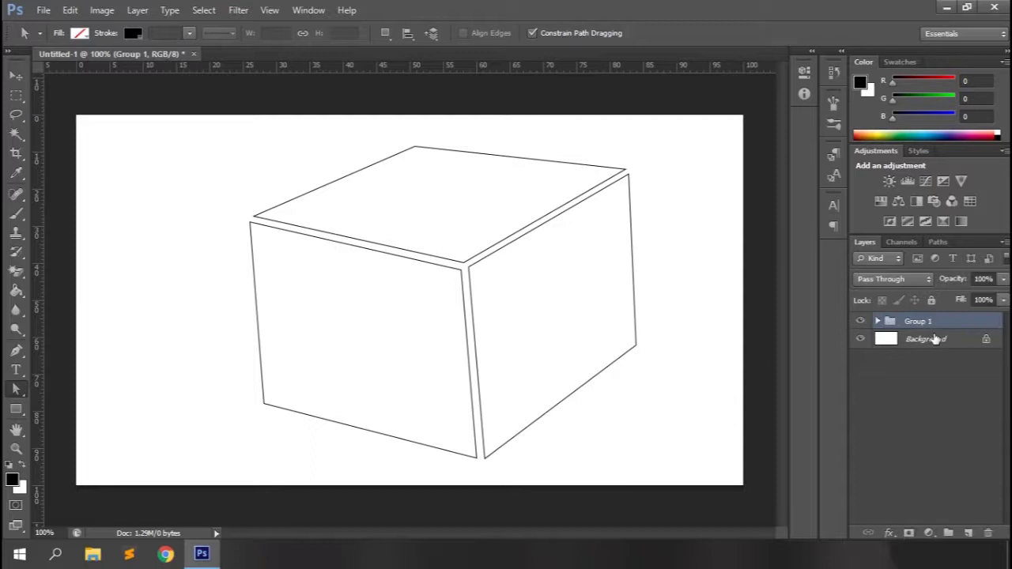
Step: Narrow the cube's right face in Shape 1 by moving its two back corners inward
left_click(630, 180)
left_click(904, 368)
left_click(629, 180)
left_click(936, 377)
left_click(944, 412)
mouse_move(629, 175)
left_mouse_down()
mouse_move(601, 194)
mouse_move(612, 185)
left_mouse_up()
mouse_move(636, 346)
left_mouse_down()
mouse_move(616, 355)
mouse_move(630, 349)
mouse_move(624, 365)
mouse_move(630, 356)
left_mouse_up()
left_click_drag(611, 183, 618, 182)
mouse_move(631, 359)
left_mouse_down()
mouse_move(630, 368)
mouse_move(633, 357)
mouse_move(620, 353)
mouse_move(629, 357)
left_mouse_up()
Step: Narrow the cube's left face in Shape 2 by moving its two outer corners inward
left_click(939, 378)
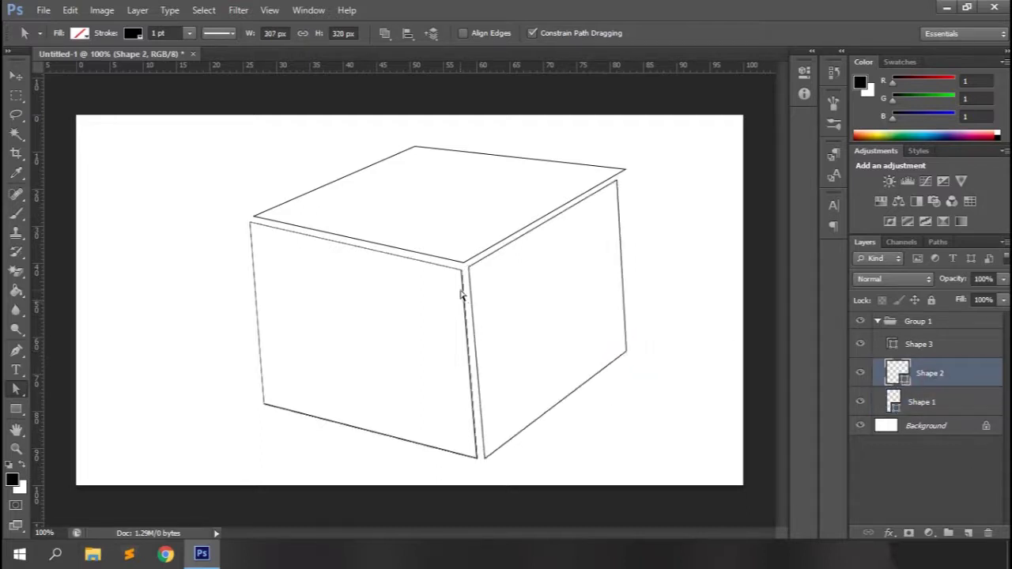
left_click_drag(263, 405, 289, 410)
left_click_drag(250, 222, 272, 221)
Step: Move the top face's left, right and rear corners to fit the narrowed side faces, about 459 by 157 px overall
left_click(339, 235)
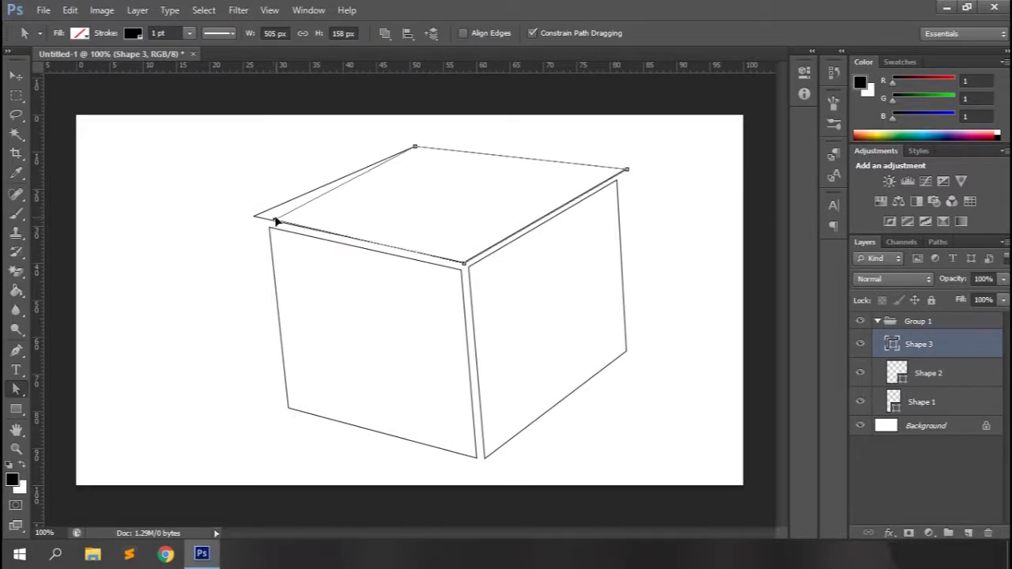
left_click_drag(627, 174, 615, 177)
left_click_drag(415, 147, 426, 150)
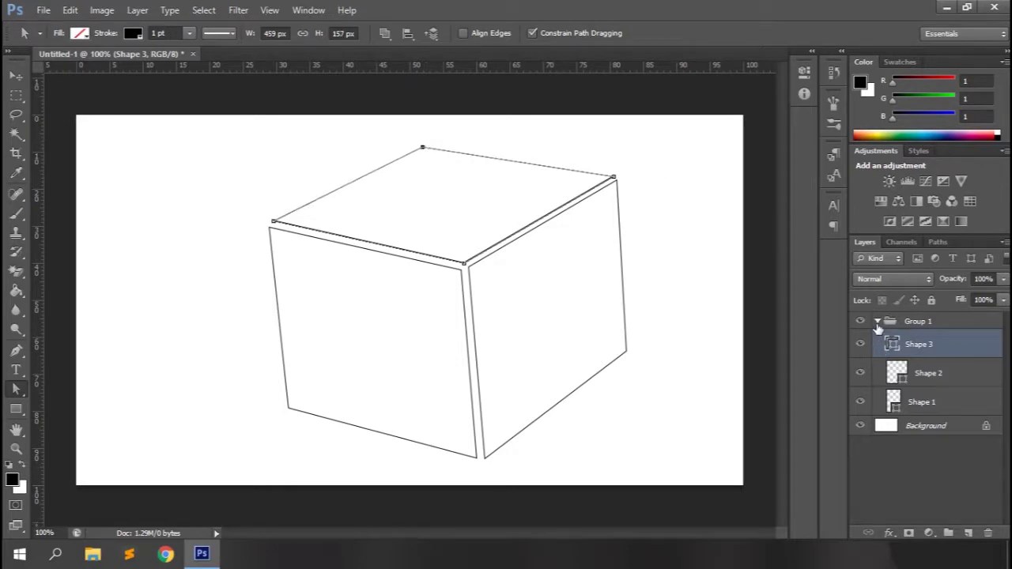
Step: Add the text "LE" on a new layer and move it over the cube's left face
left_click(876, 322)
key("ctrl+minus")
key("t")
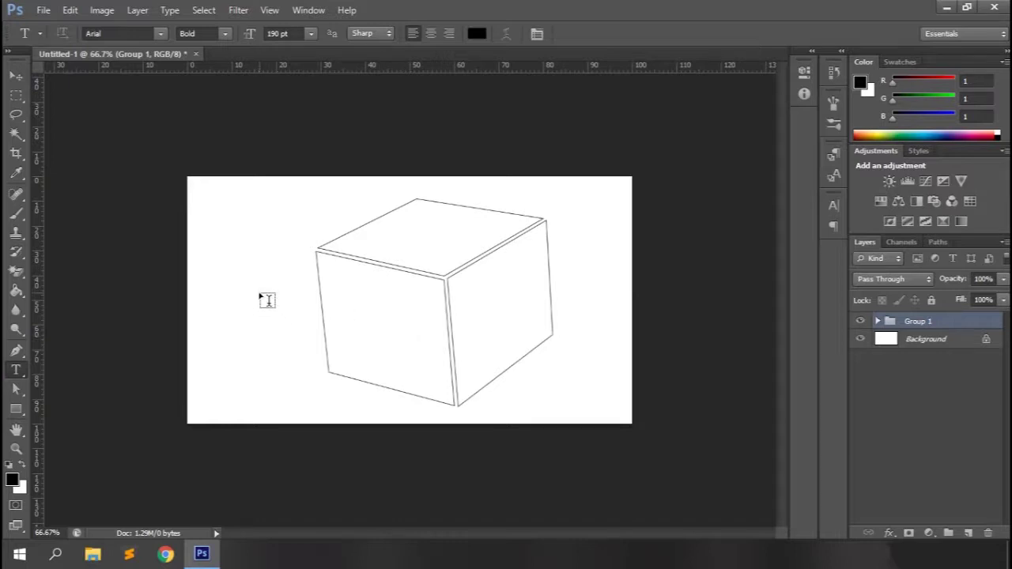
left_click(324, 301)
type("LE")
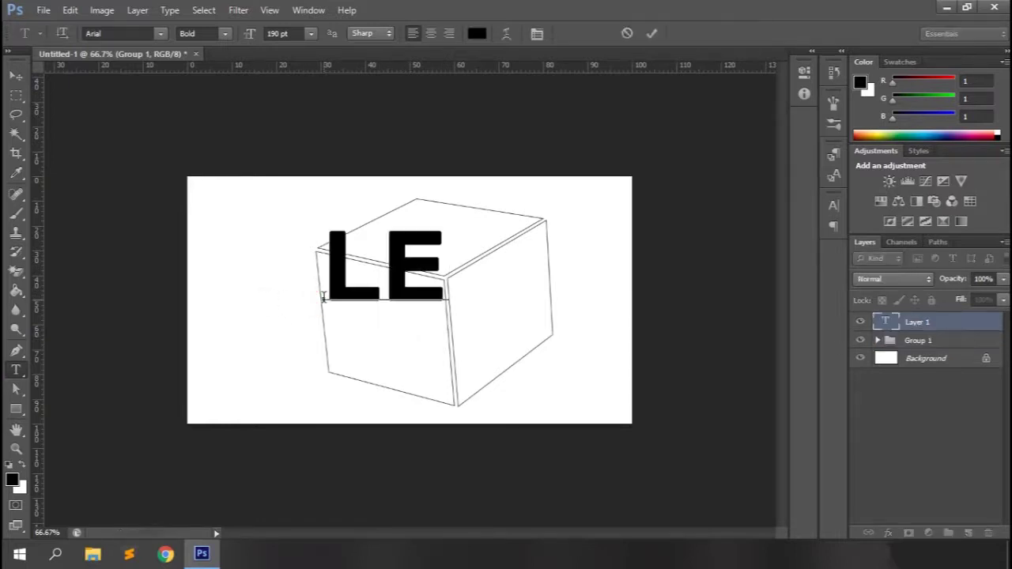
left_click(650, 34)
left_click(16, 75)
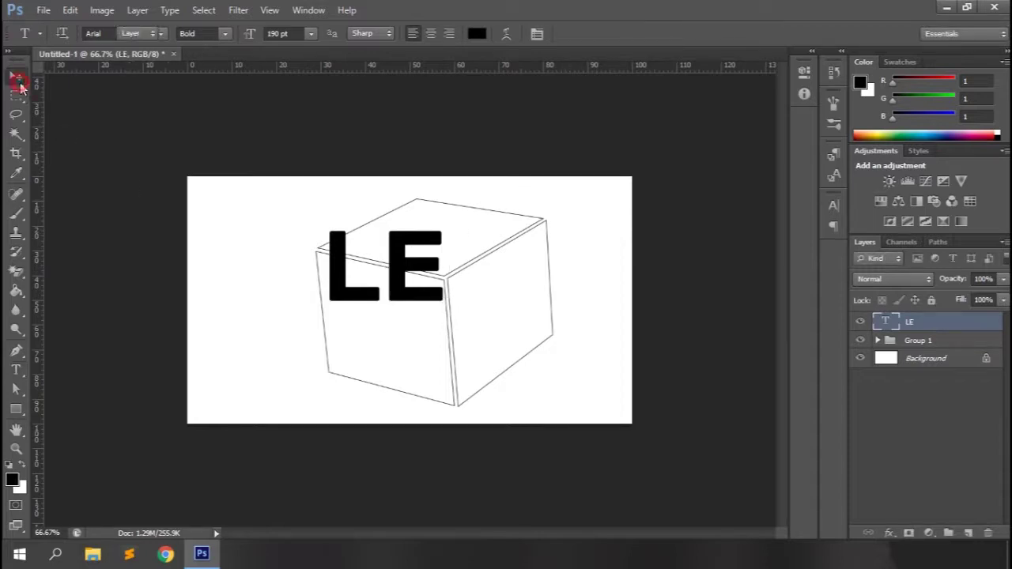
left_click_drag(410, 303, 400, 325)
Step: Enlarge the LE text, trying 200 pt and 230 pt as its font size
left_click(15, 370)
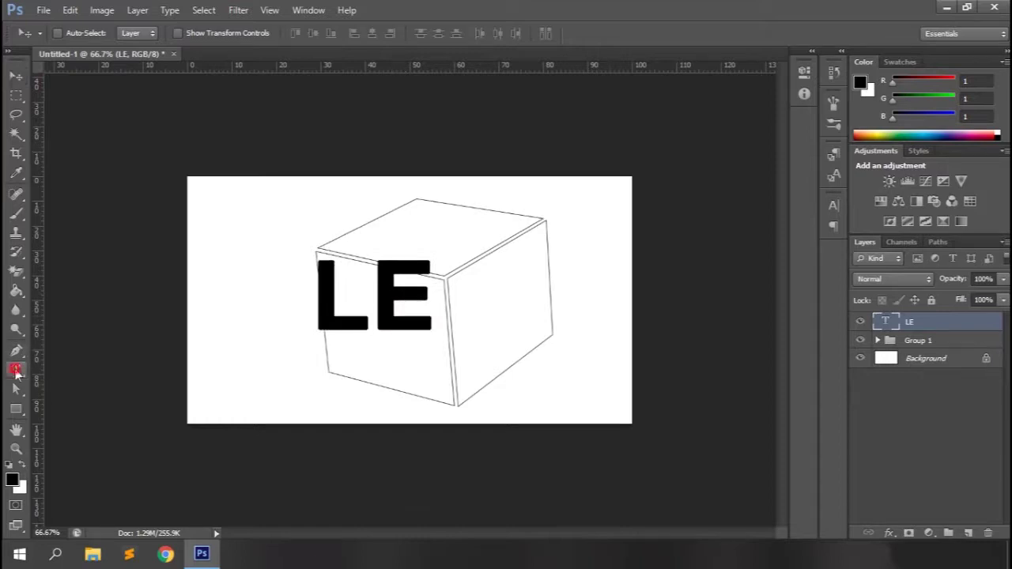
double_click(277, 33)
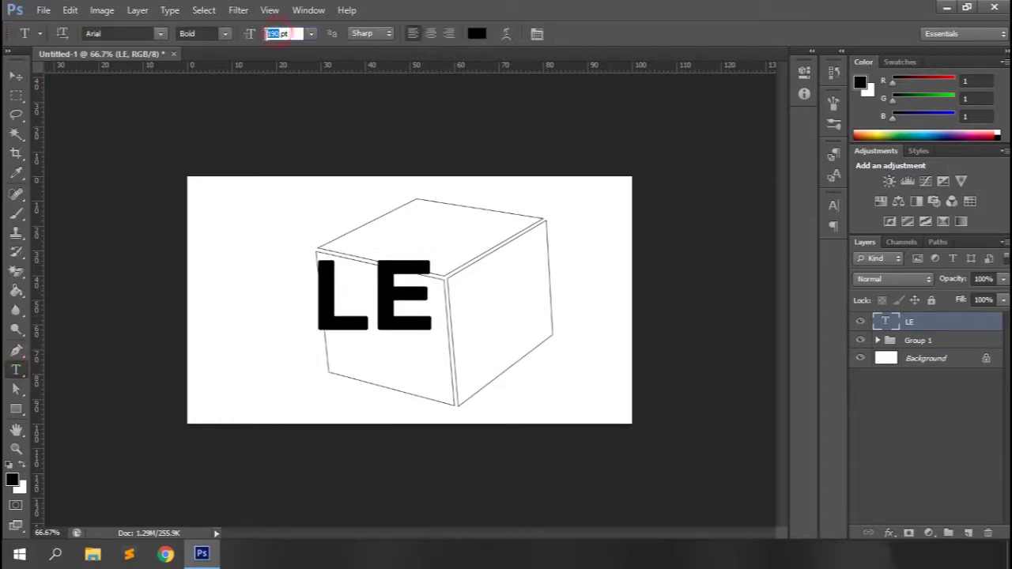
type("200")
key("Return")
double_click(277, 33)
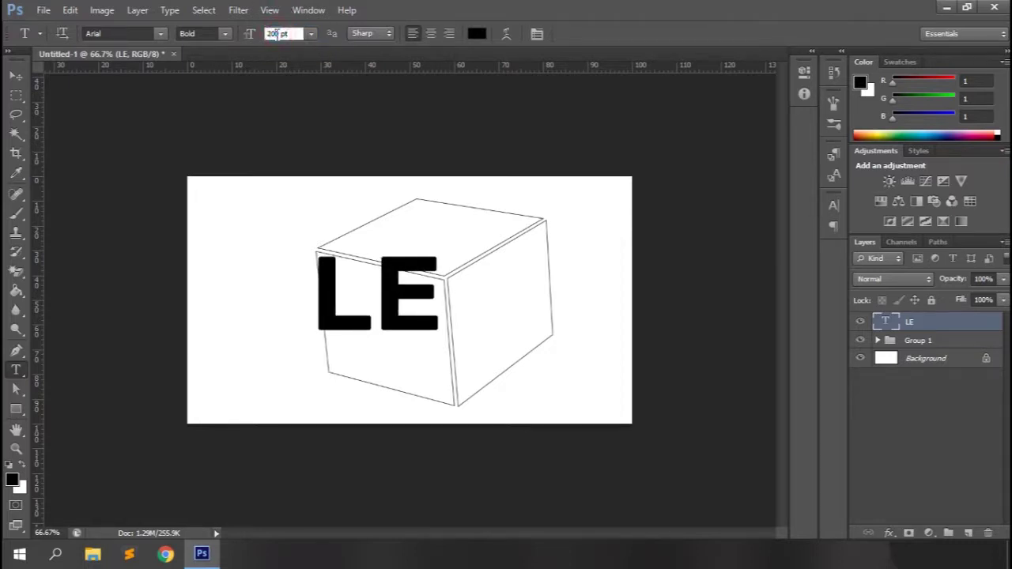
type("230")
key("Return")
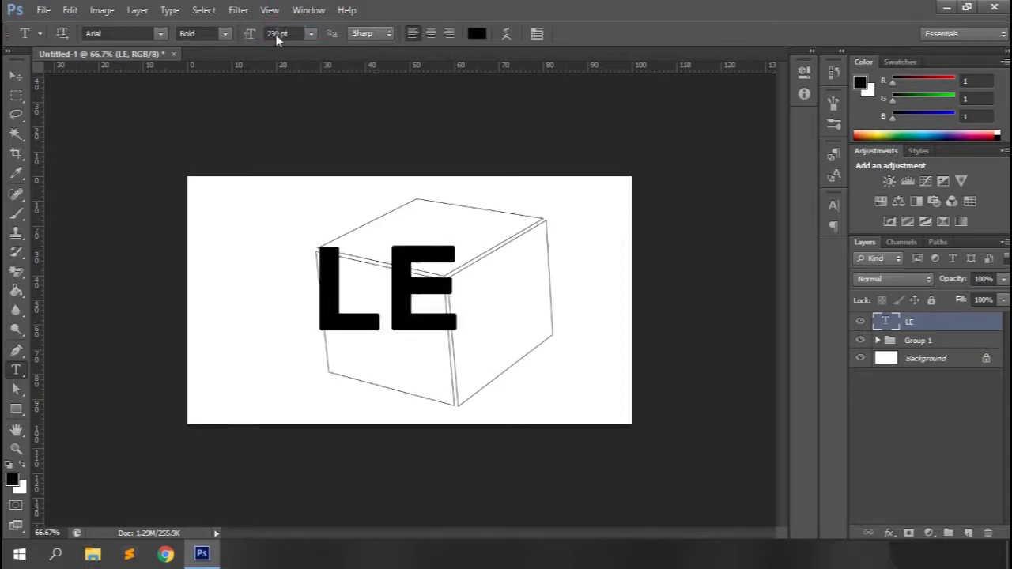
Step: Shift the LE text slightly down over the cube's left face and commit the text edit
left_click(380, 316)
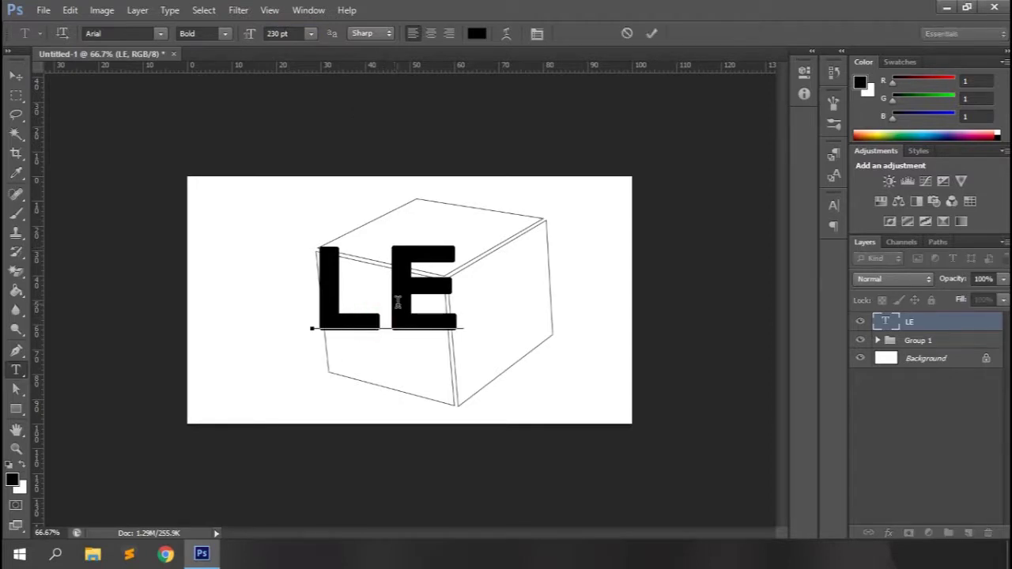
left_click_drag(411, 404, 409, 416)
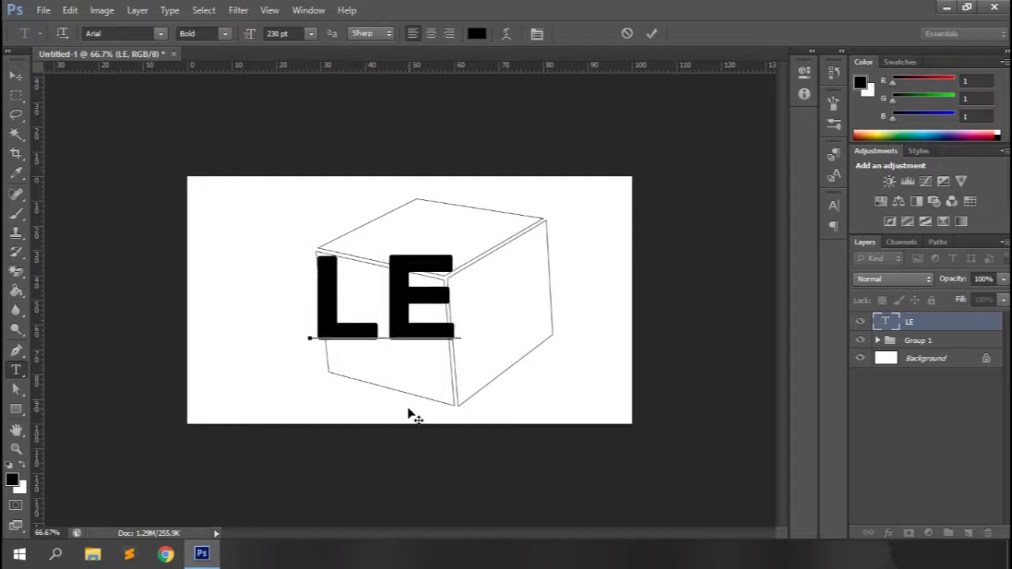
left_click(652, 33)
Step: Change the LE text's font to Myriad Pro and set its size to 260 pt
type("My")
type("ro")
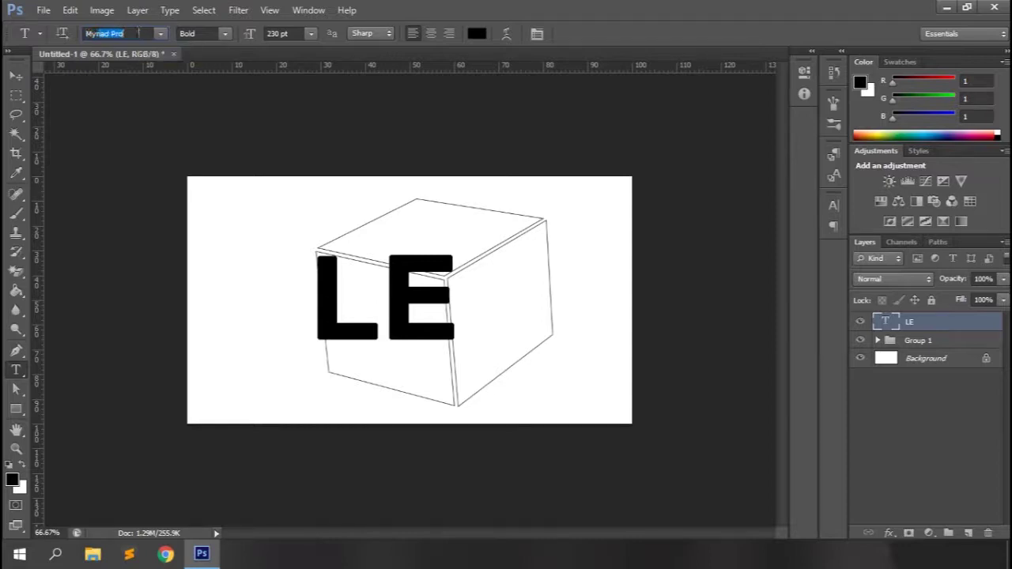
key("Return")
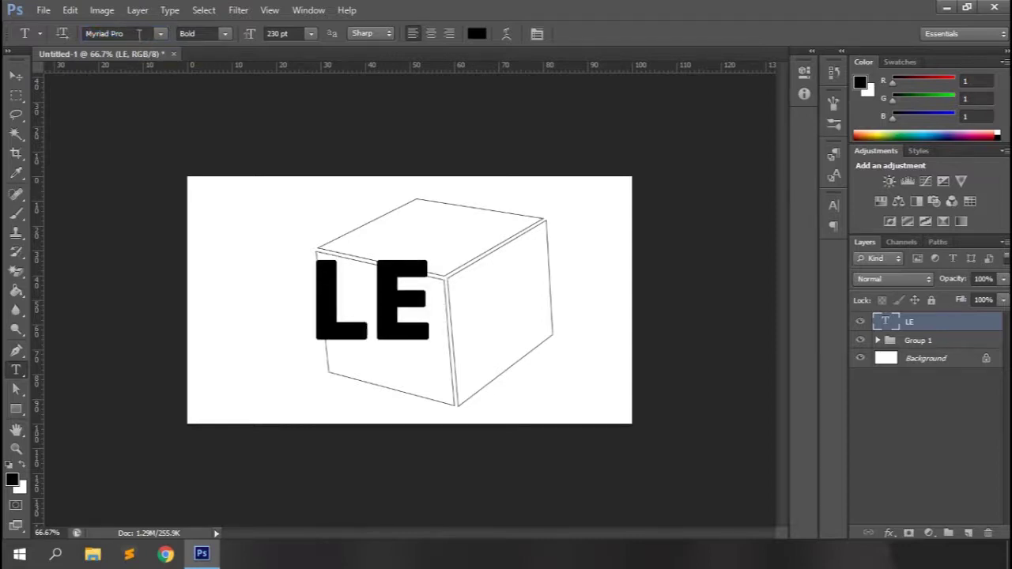
left_click(276, 33)
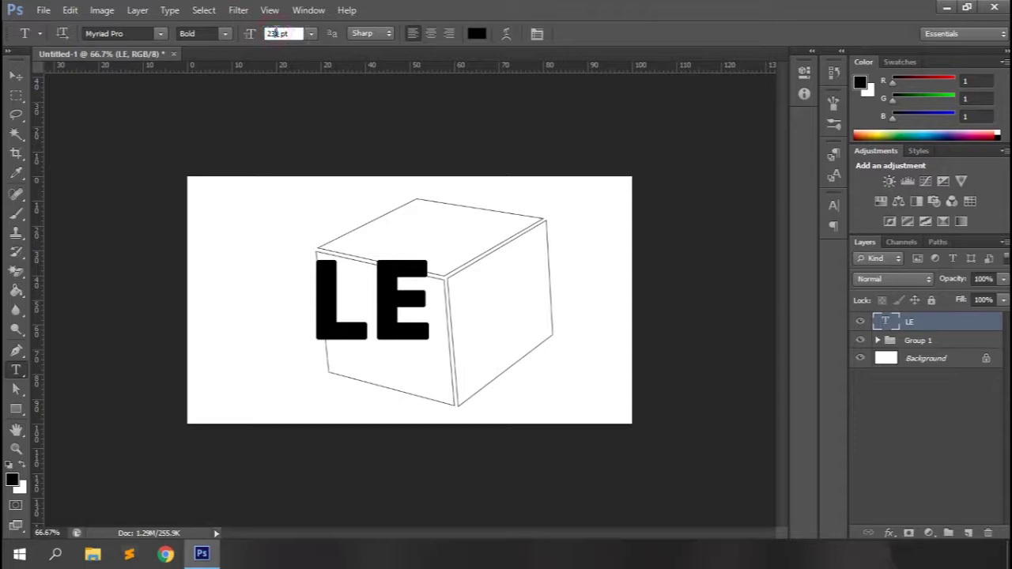
key("Return")
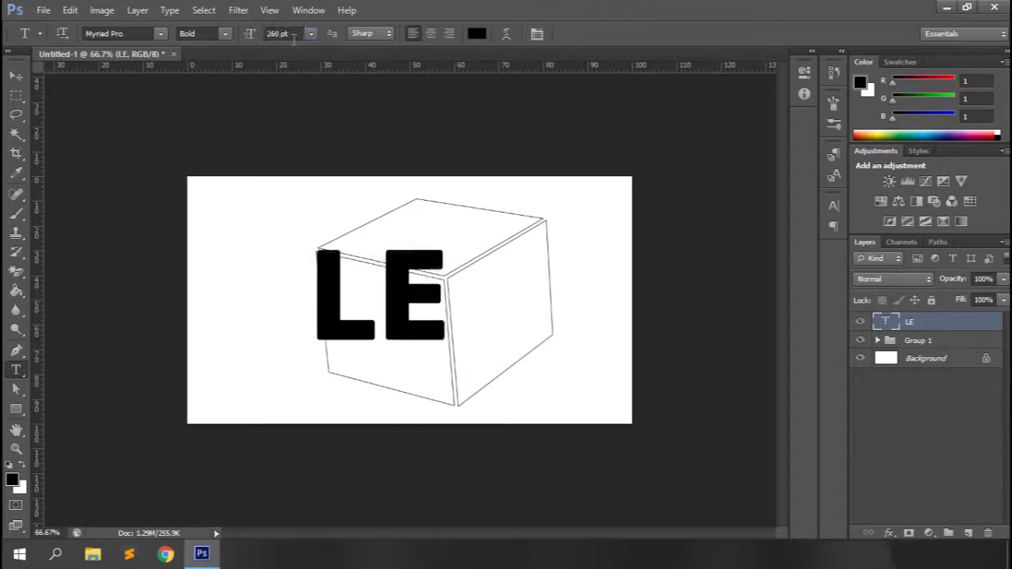
Step: Shift the LE text slightly lower over the left face and add a separate text layer reading "CU"
left_click(15, 74)
left_click_drag(396, 275, 402, 294)
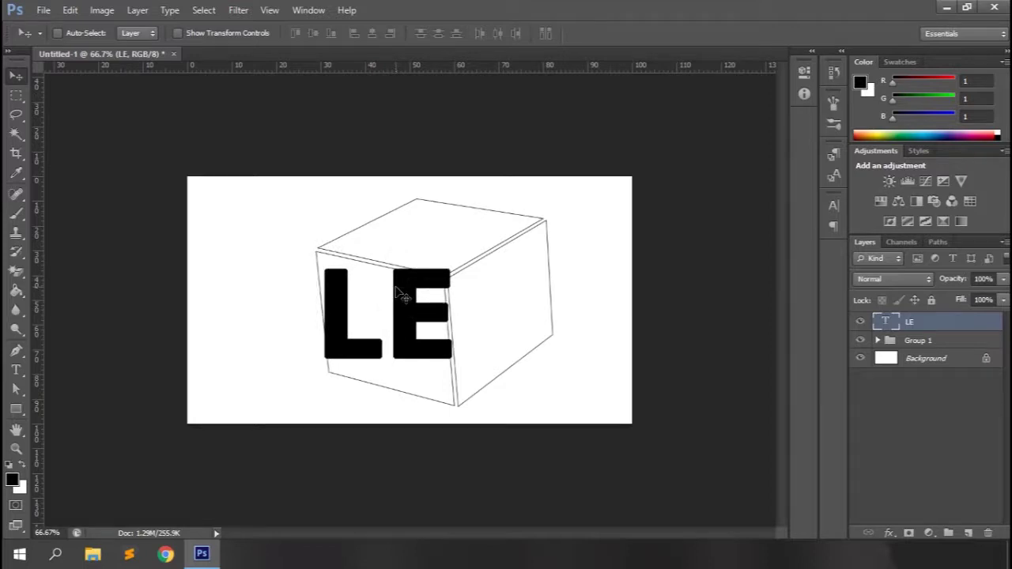
key("t")
left_click(258, 282)
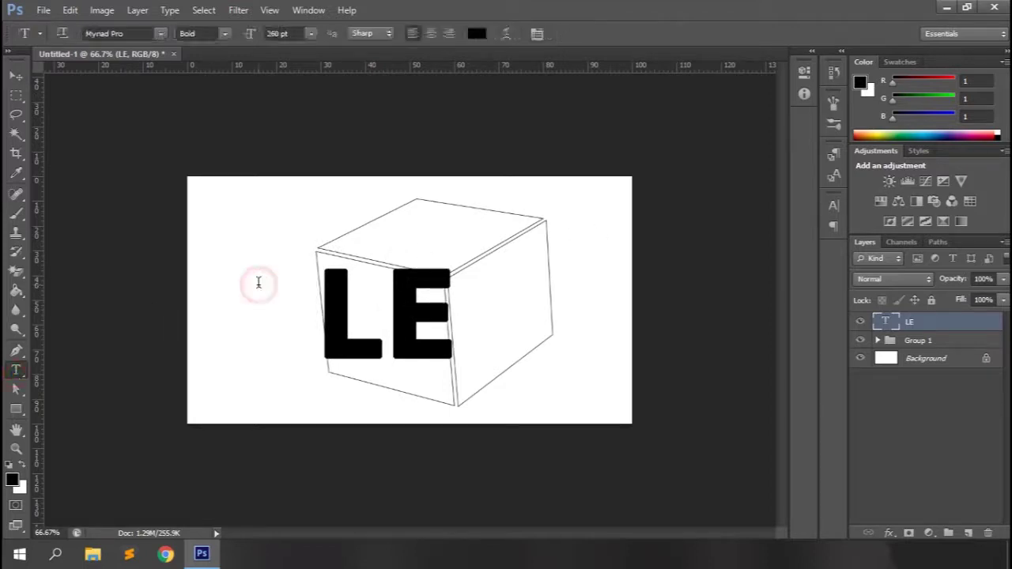
type("CU")
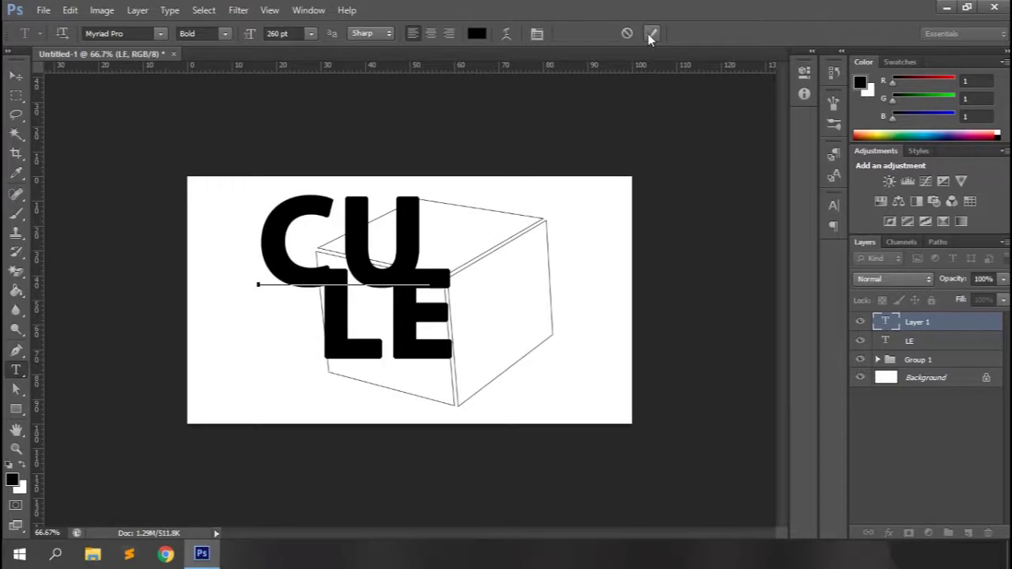
left_click(649, 33)
Step: Add another separate text layer reading "BE" and commit it
left_click(237, 345)
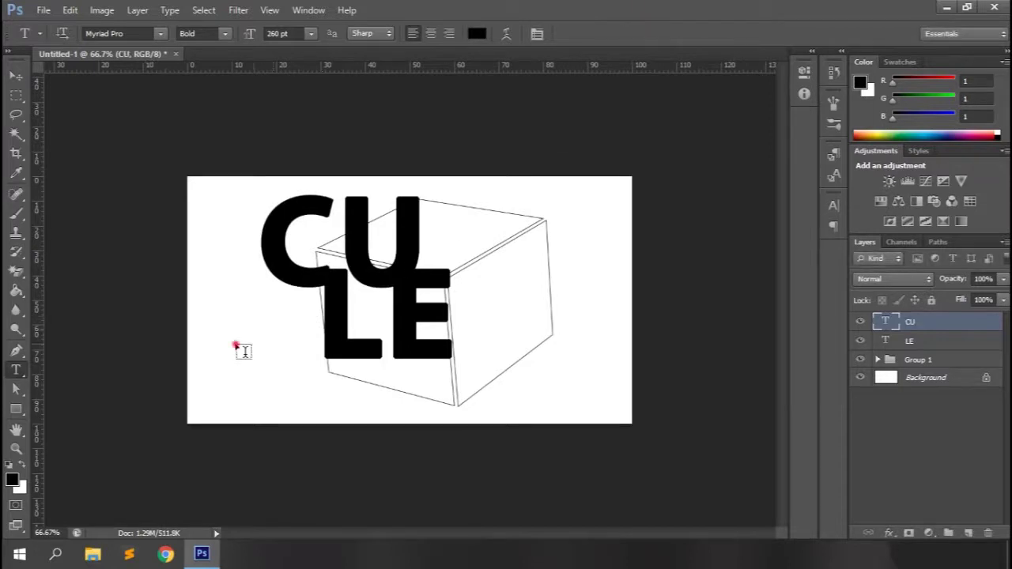
type("BE")
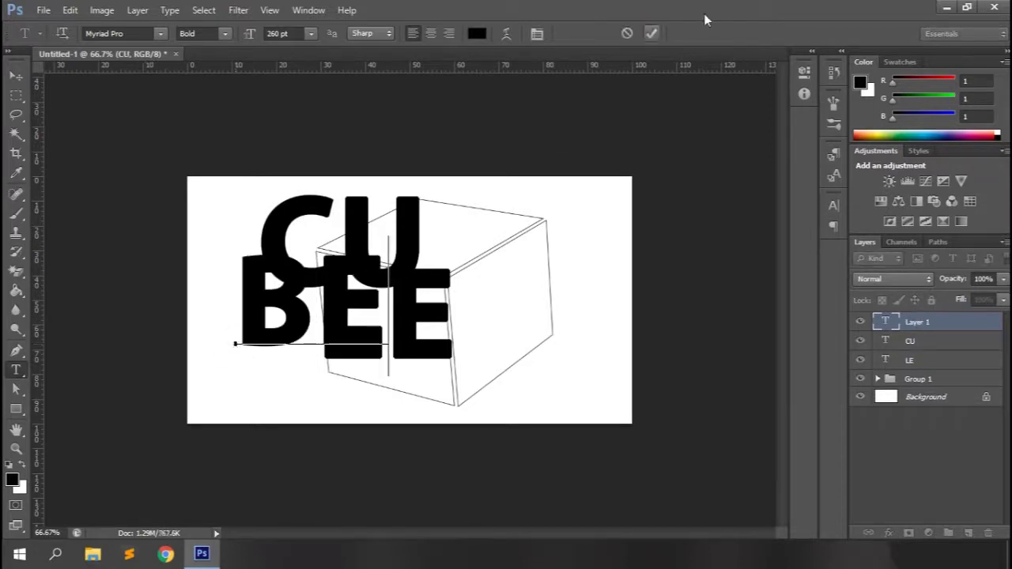
left_click(651, 33)
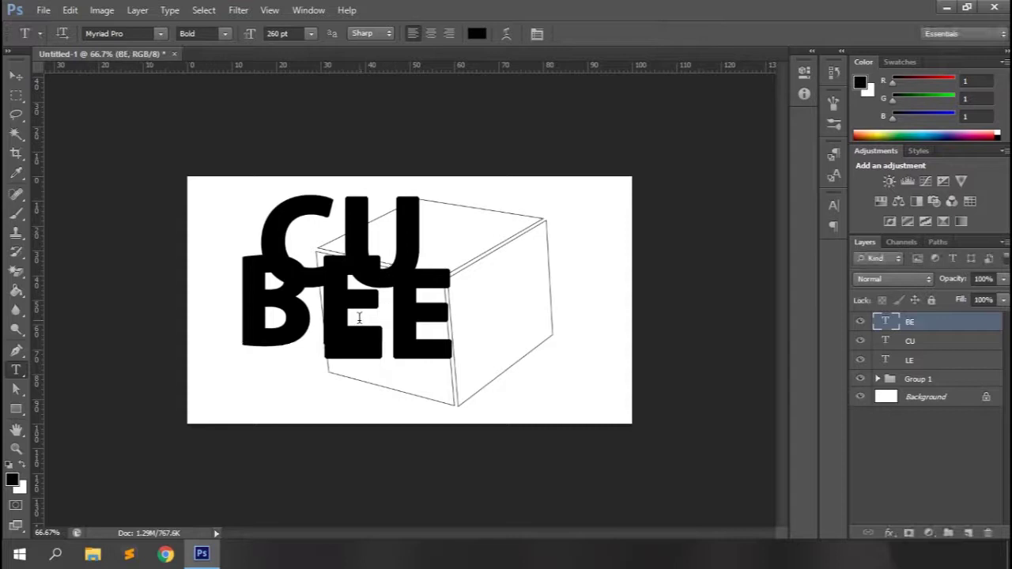
Step: Arrange the words over the cube: BE on the right face, CU on the left face and LE on the top face
left_click(16, 76)
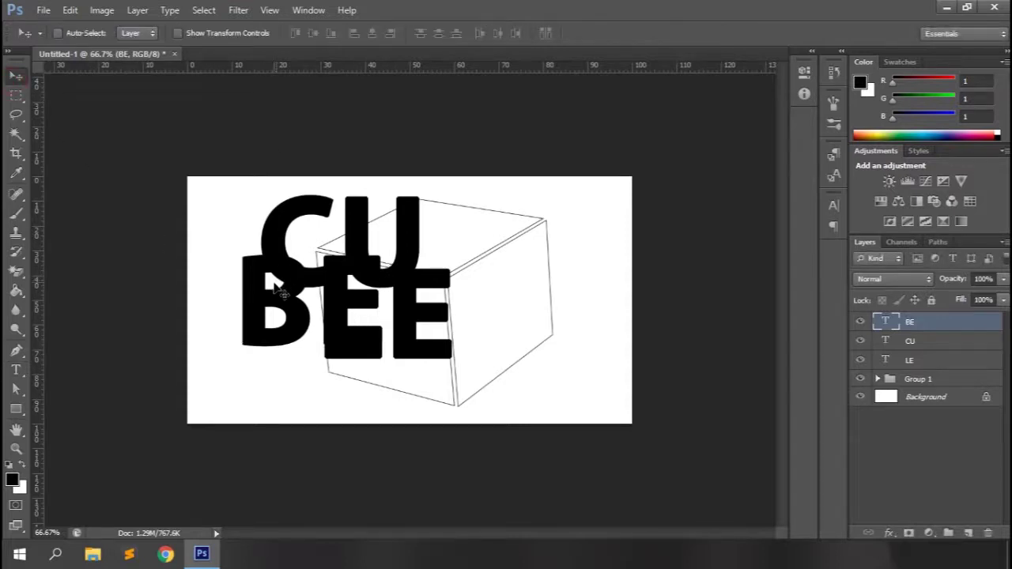
left_click_drag(275, 287, 485, 299)
left_click(903, 341)
left_click_drag(407, 251, 425, 239)
left_click(934, 362)
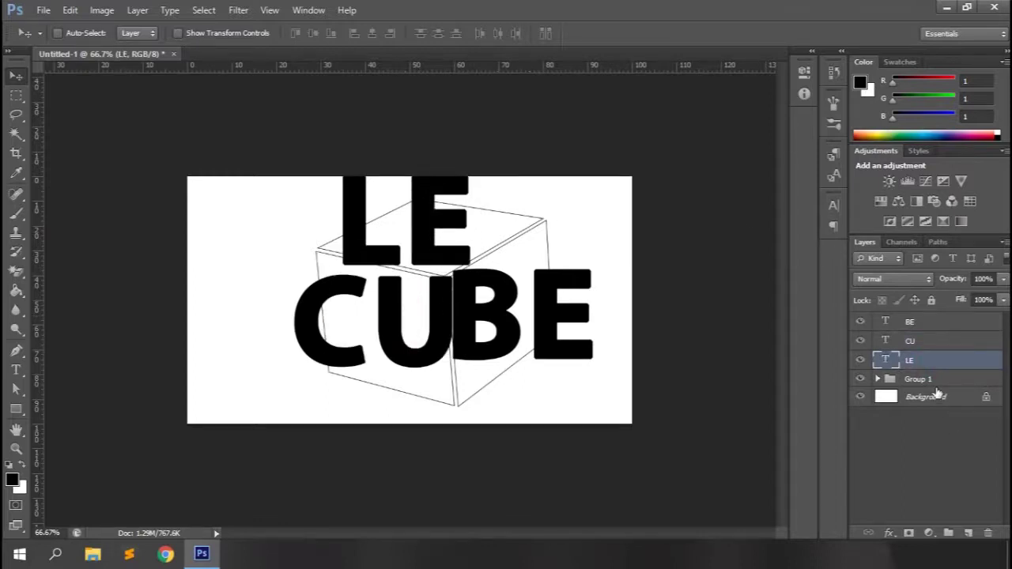
Step: Hide the CU and LE text layers
key("ctrl+plus")
key("ctrl+plus")
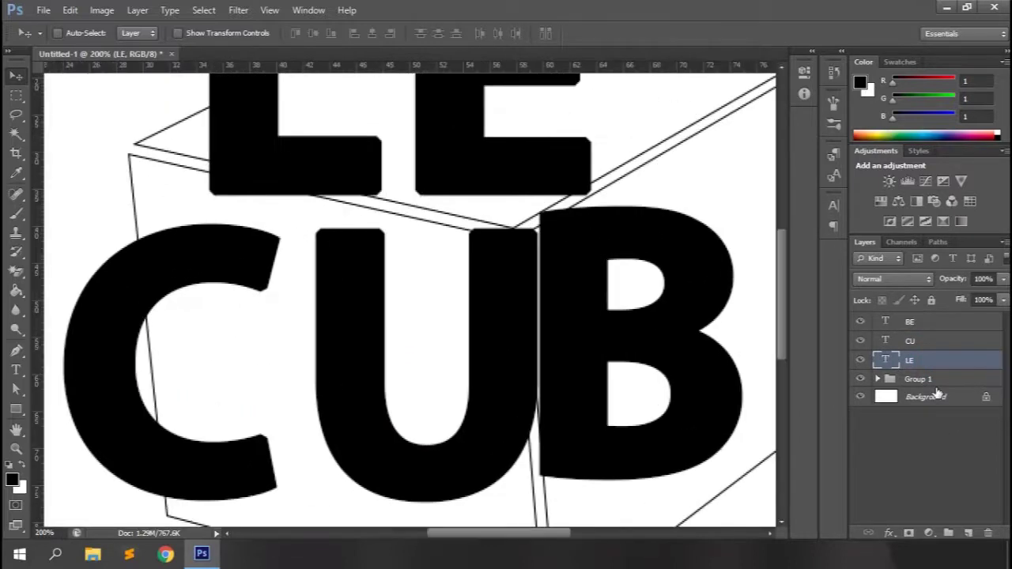
left_click(860, 340)
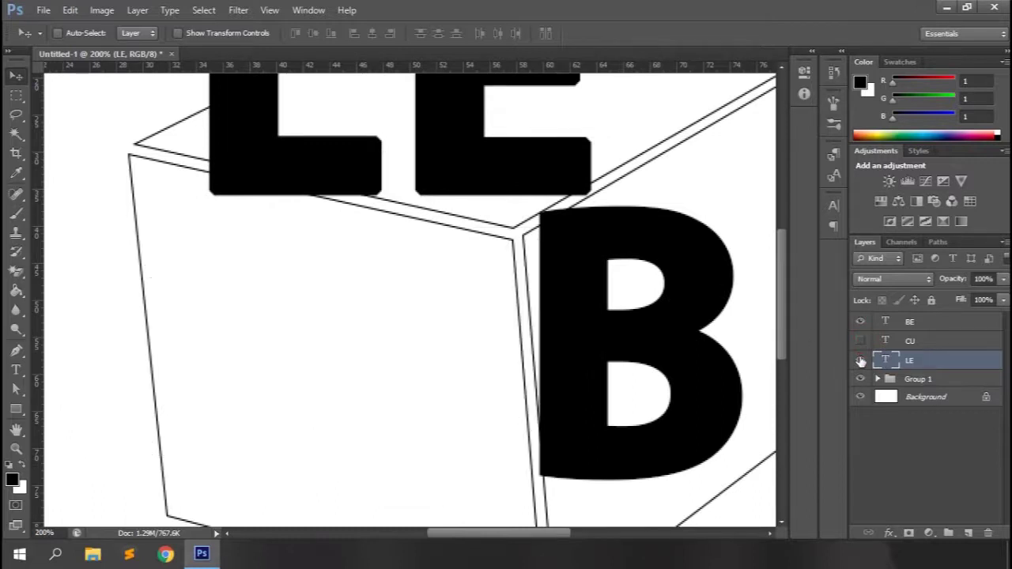
left_click(860, 359)
Step: Rasterize the BE text layer
left_click(909, 324)
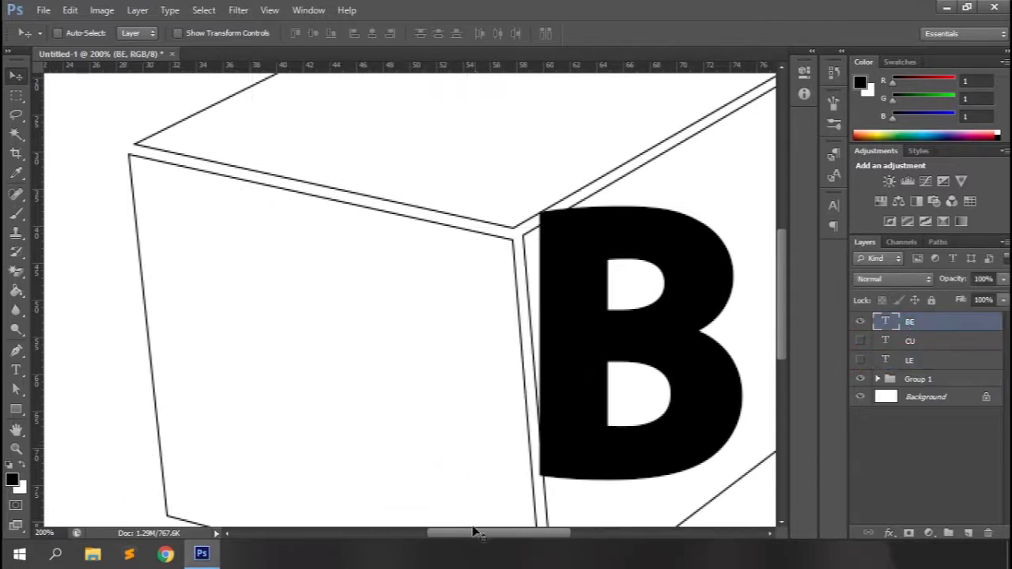
left_click_drag(464, 536, 525, 536)
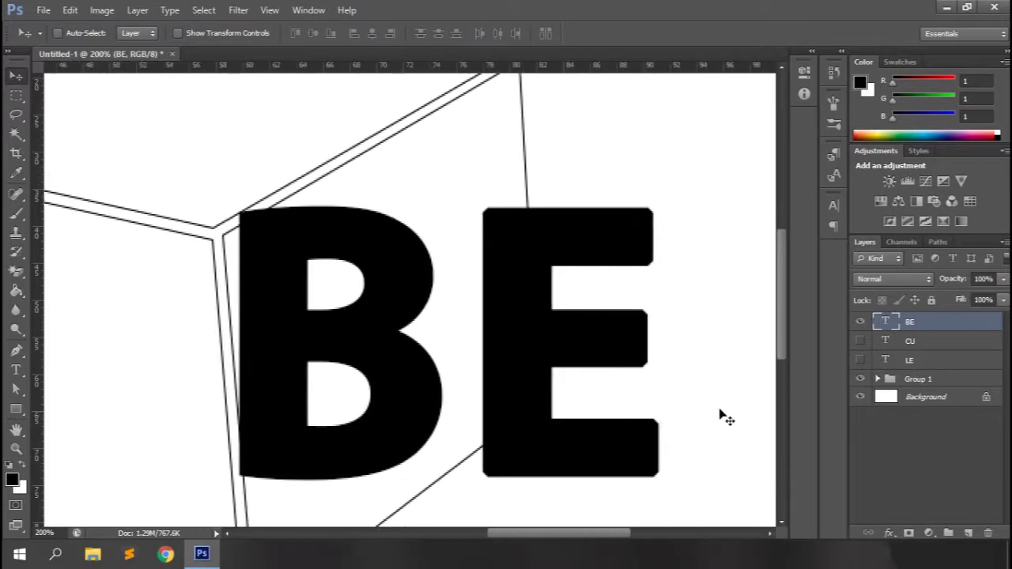
right_click(917, 325)
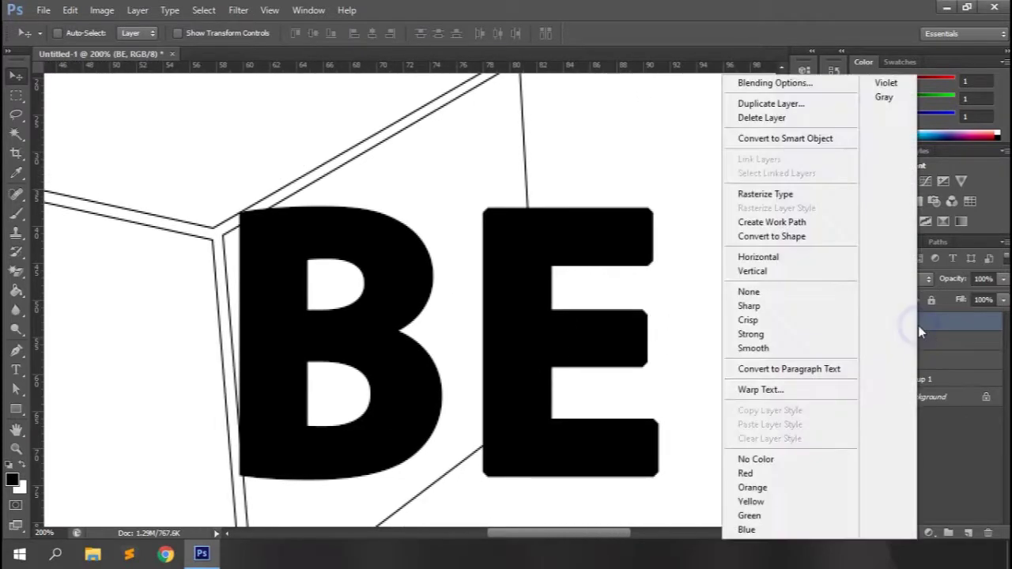
left_click(764, 193)
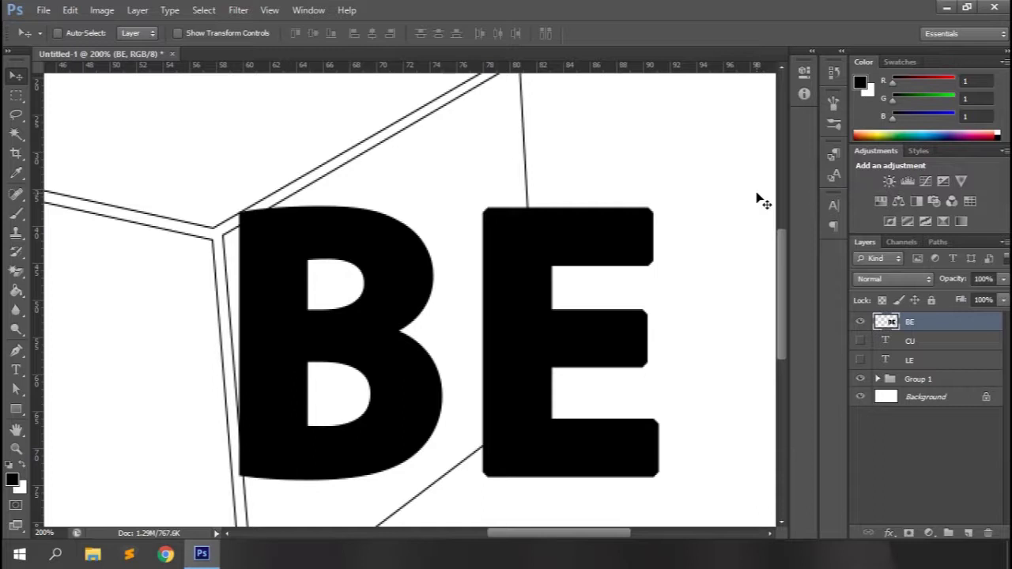
Step: Distort the BE lettering so its four corners match the corners of the cube's right face, and apply the transform
key("ctrl+t")
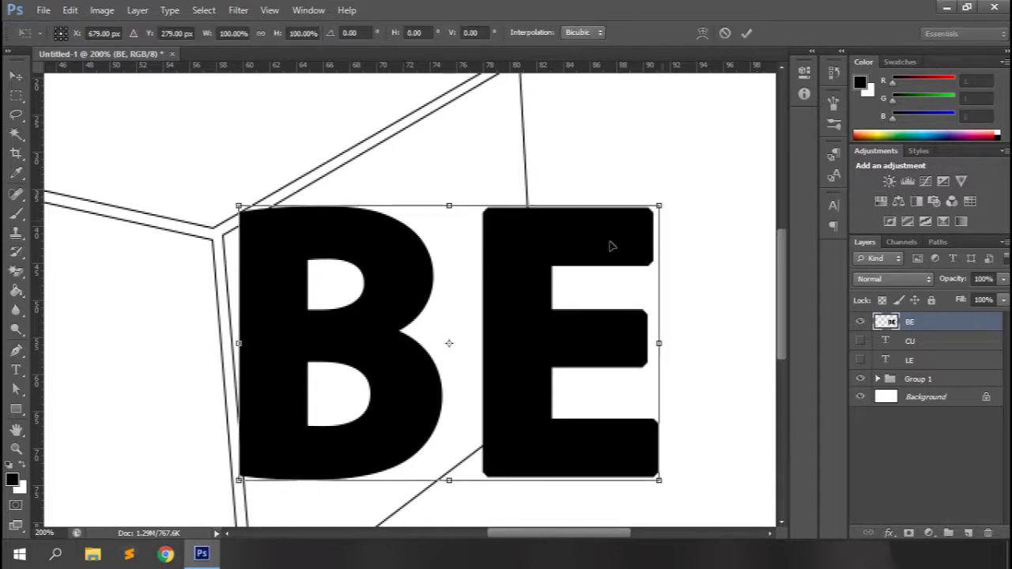
right_click(553, 281)
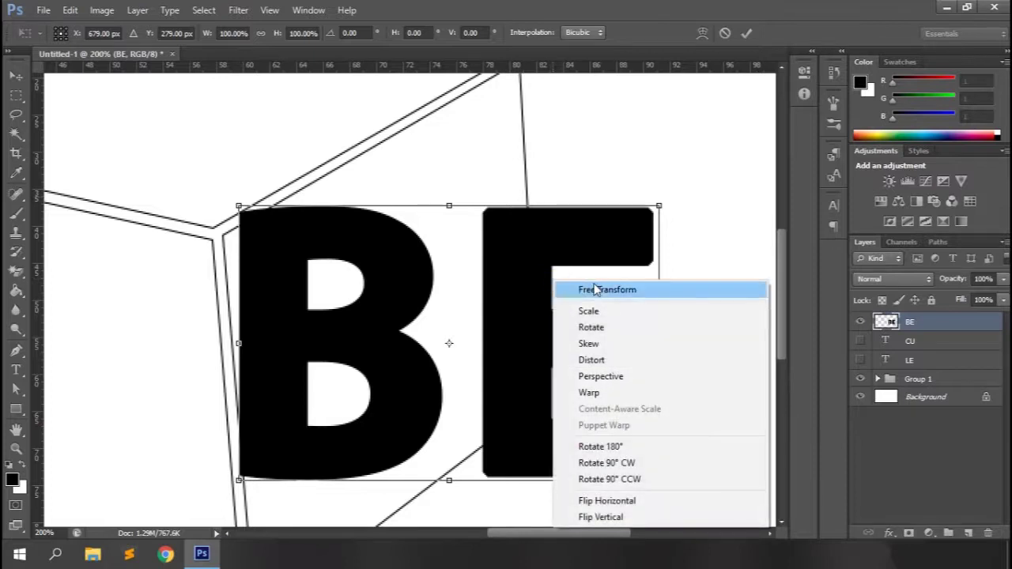
left_click(597, 362)
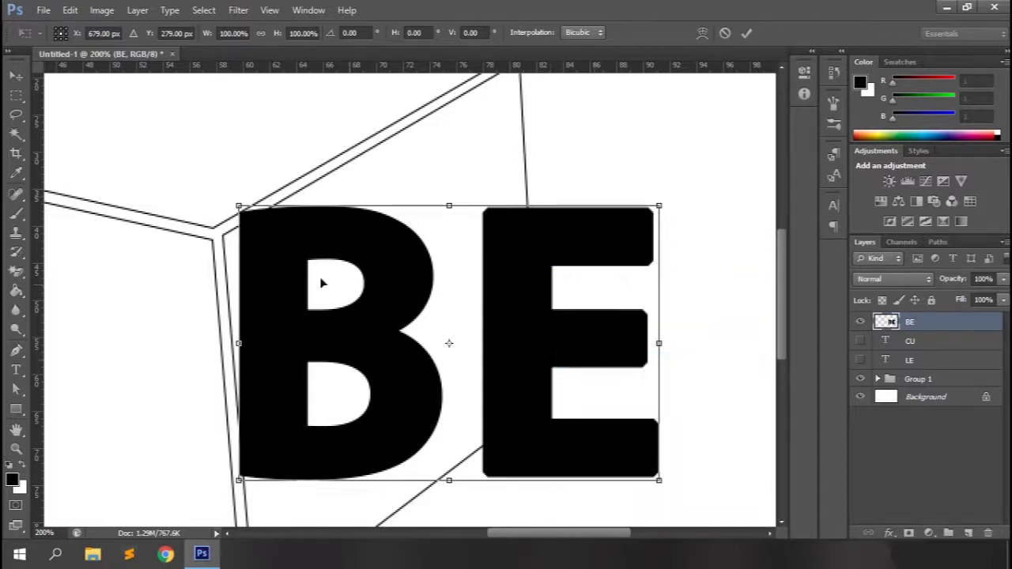
left_click_drag(258, 253, 243, 285)
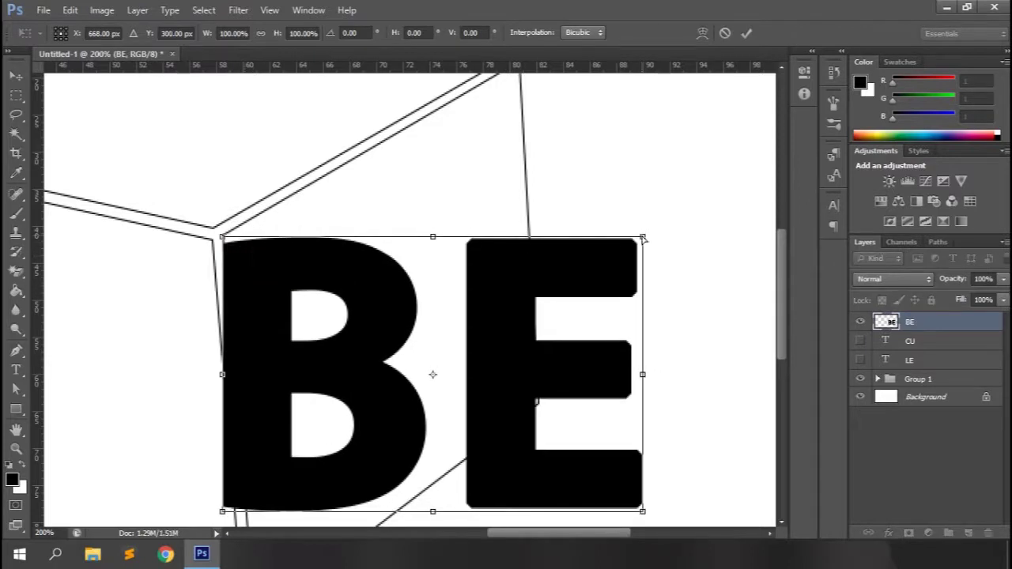
key("ctrl+minus")
left_click_drag(676, 269, 616, 183)
left_click_drag(675, 404, 628, 324)
left_click_drag(468, 405, 483, 457)
left_click_drag(625, 323, 628, 355)
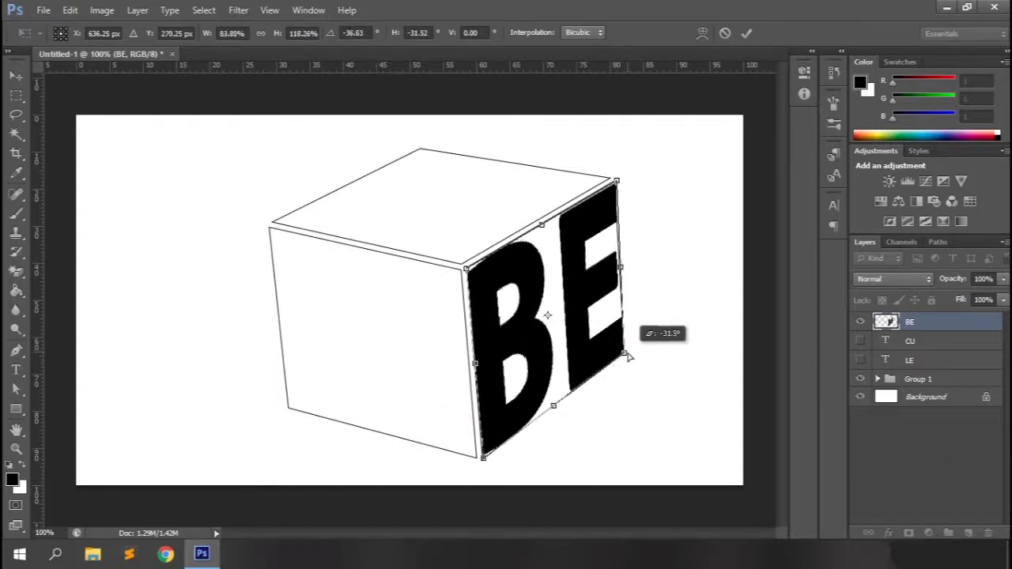
left_click_drag(628, 357, 630, 359)
key("Return")
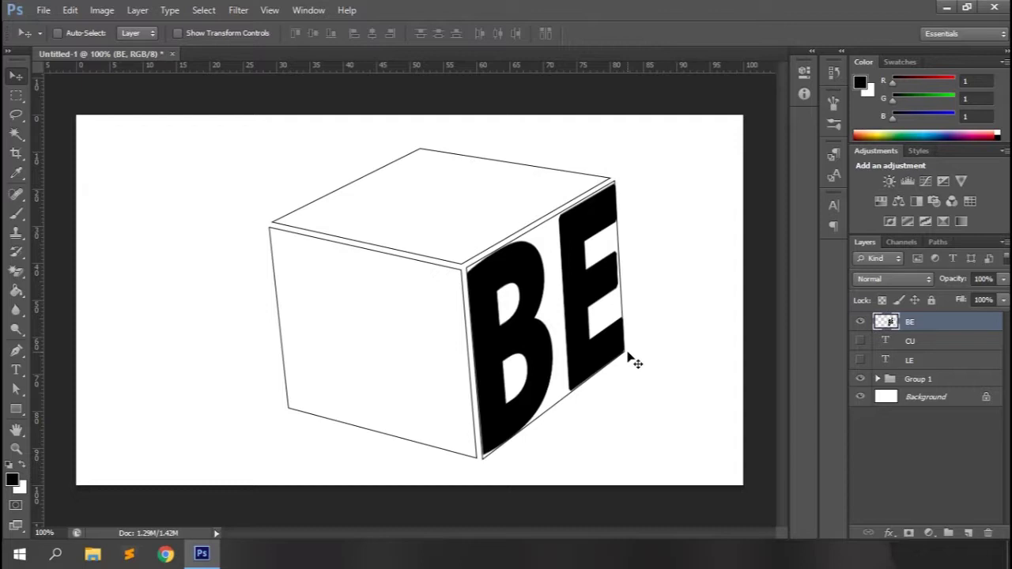
Step: Show the CU layer again and rasterize its type
left_click(860, 341)
left_click(909, 341)
right_click(917, 340)
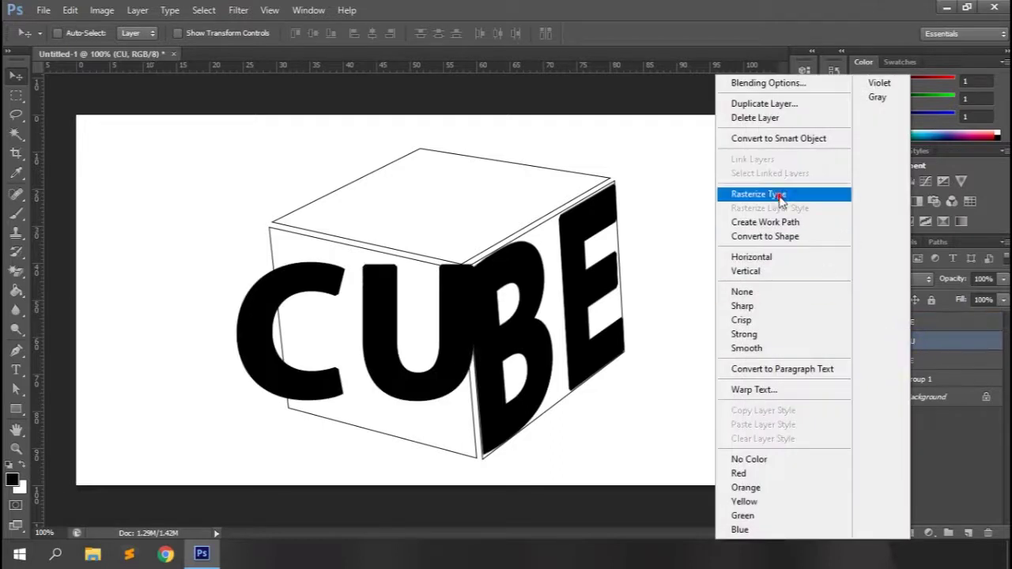
left_click(718, 197)
Step: Distort the CU lettering to fit the four corners of the cube's left face and apply the transform
key("ctrl+t")
right_click(407, 50)
left_click(442, 130)
left_click_drag(236, 262, 271, 227)
left_click_drag(237, 400, 290, 408)
left_click_drag(473, 261, 465, 271)
left_click_drag(473, 402, 474, 461)
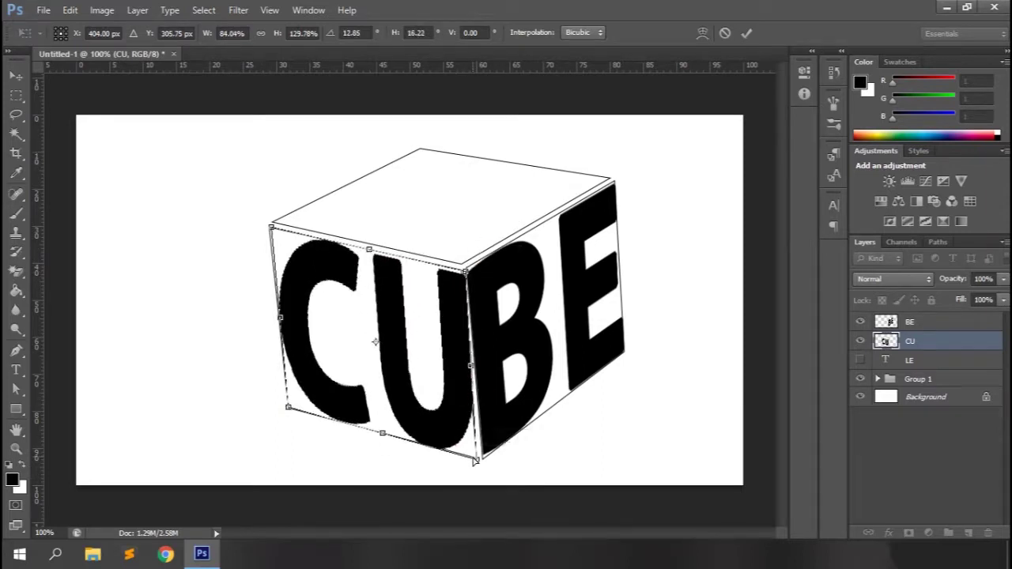
left_click_drag(465, 271, 465, 272)
key("ctrl+plus")
left_click_drag(519, 242, 512, 230)
left_click_drag(130, 155, 131, 156)
left_click_drag(783, 267, 782, 297)
key("Return")
key("ctrl+minus")
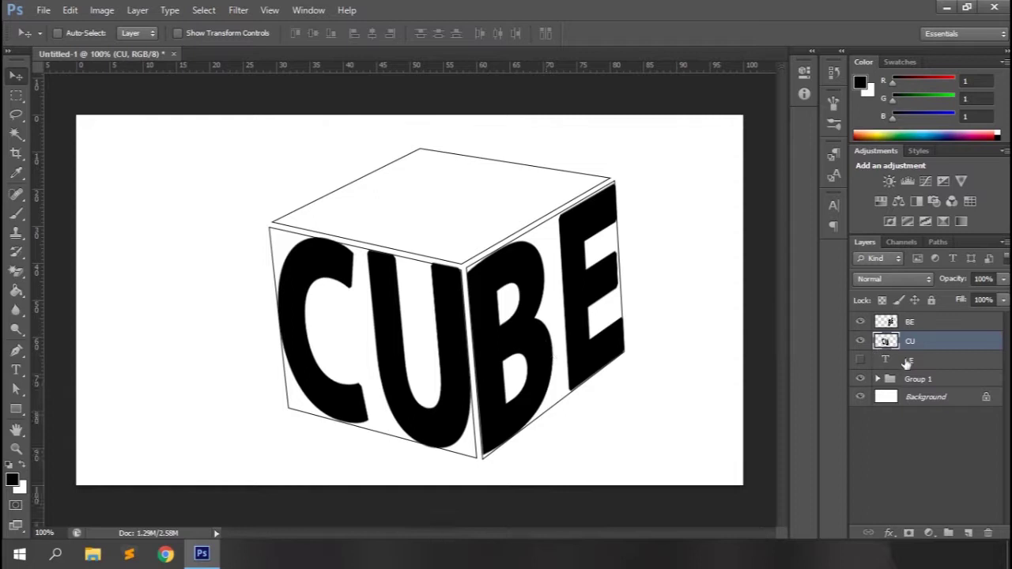
Step: Show the LE layer again and rasterize its type
left_click(860, 360)
right_click(909, 360)
left_click(777, 195)
Step: Distort the LE lettering to fit the four corners of the cube's top face and apply the transform
key("ctrl+t")
right_click(457, 183)
left_click(524, 247)
left_click_drag(615, 225, 611, 182)
left_click_drag(308, 247, 461, 263)
left_click_drag(309, 113, 271, 221)
left_click_drag(500, 113, 419, 150)
key("ctrl+plus")
left_click_drag(785, 295, 787, 255)
left_click_drag(479, 534, 493, 533)
left_click_drag(741, 207, 745, 196)
left_click_drag(353, 134, 357, 139)
key("Return")
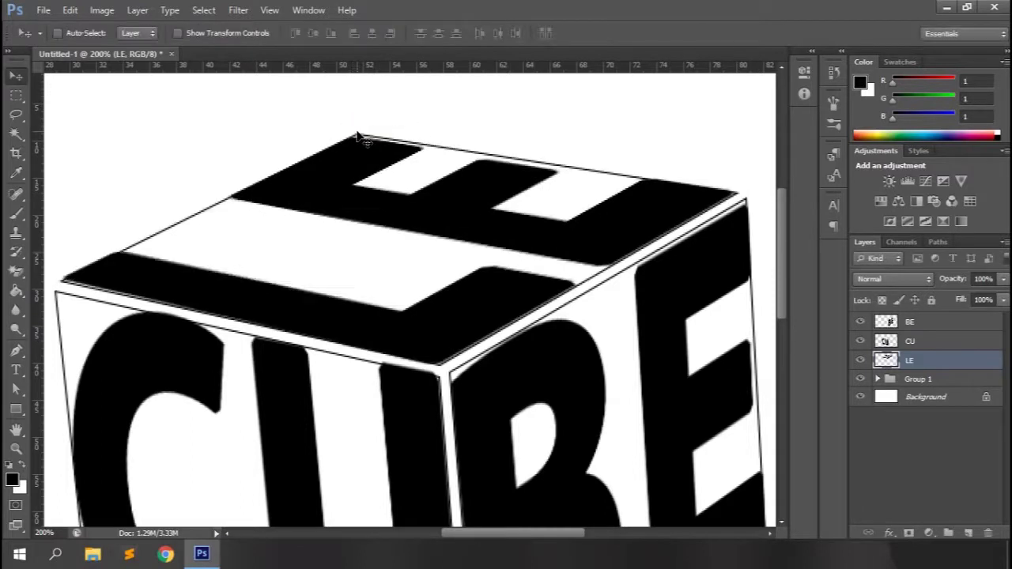
key("ctrl+minus")
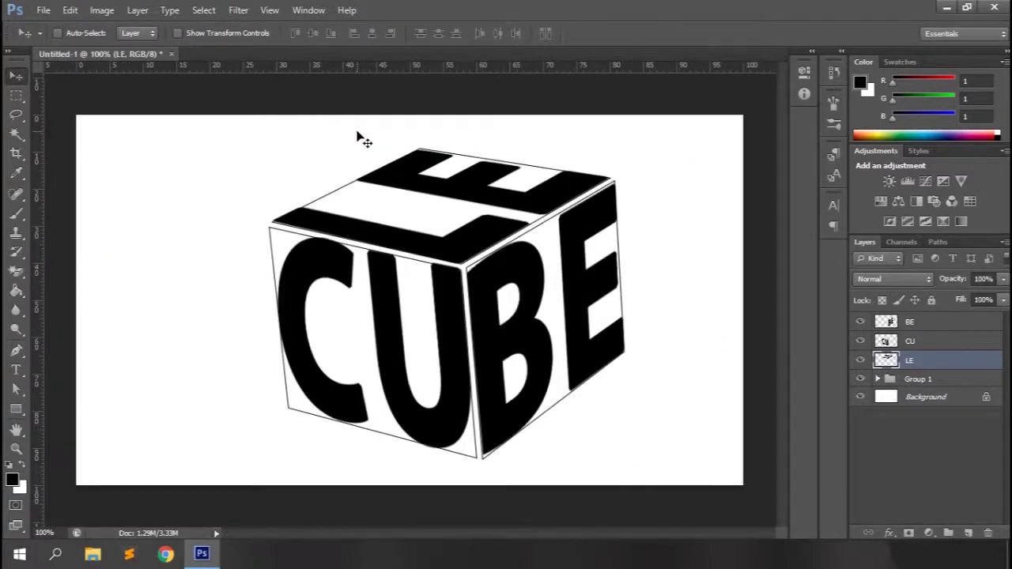
Step: Select Group 1, which holds the cube outlines
left_click(912, 380)
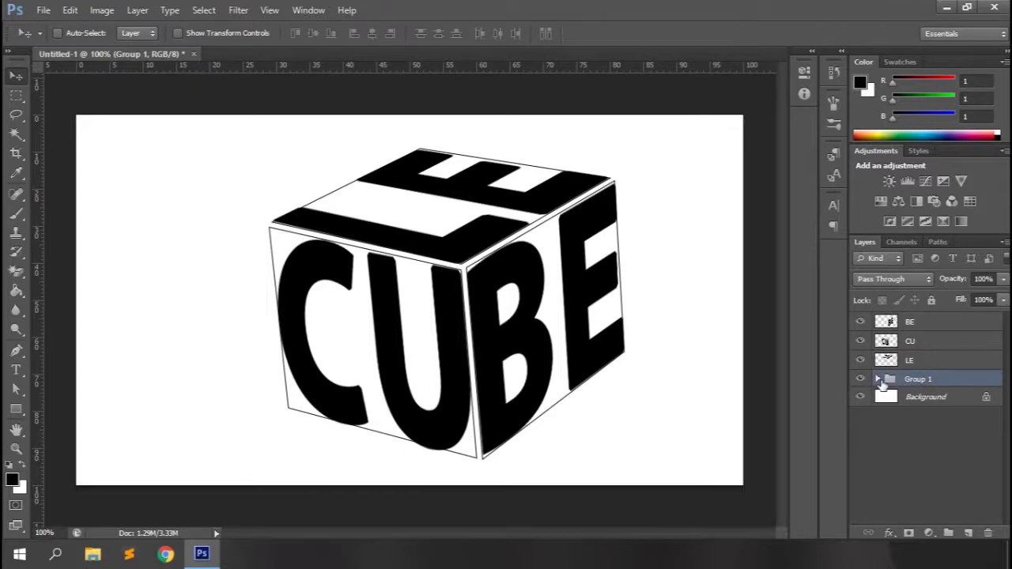
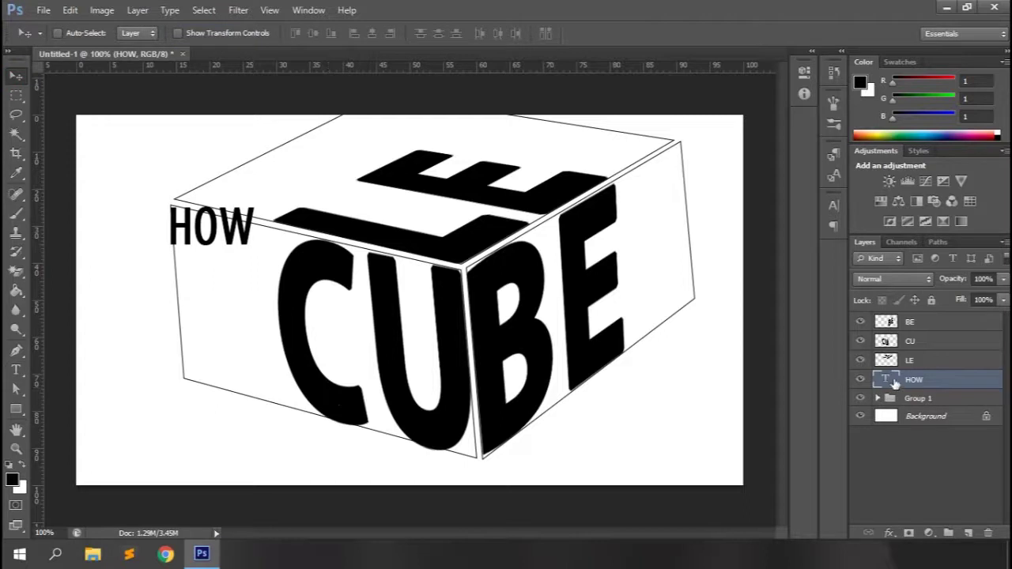
Step: Rasterize the HOW text layer
key("Escape")
left_click(16, 370)
key("v")
right_click(920, 381)
left_click(838, 212)
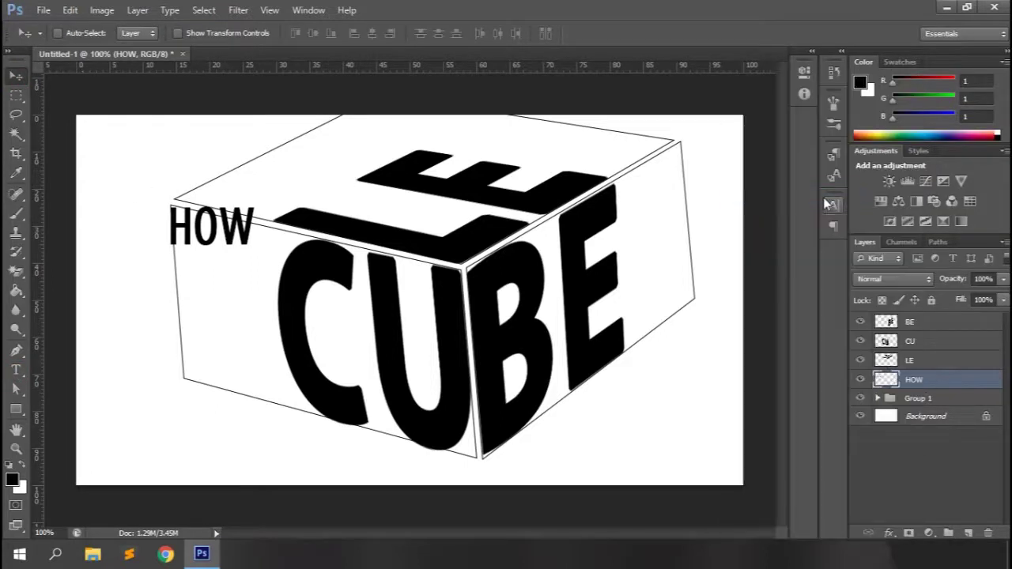
Step: Distort the HOW lettering to lie in perspective along the top face's front edge, just left of the large L
key("ctrl+t")
mouse_move(196, 224)
left_mouse_down()
mouse_move(208, 195)
mouse_move(191, 206)
left_mouse_up()
right_click(231, 184)
left_click(280, 248)
left_click_drag(264, 181, 289, 204)
left_click_drag(182, 180, 194, 207)
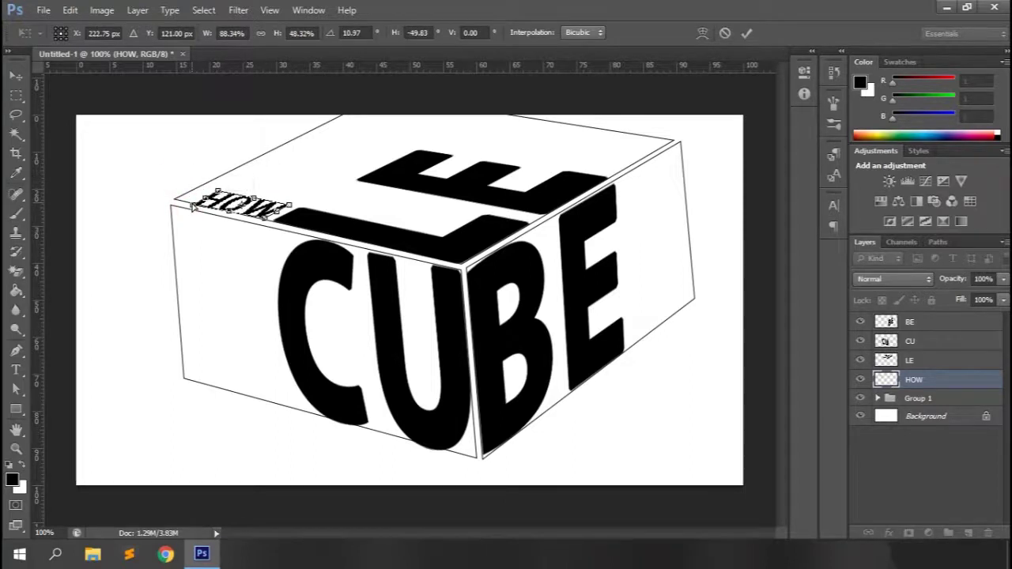
key("ctrl+plus")
left_click_drag(494, 534, 453, 534)
left_click_drag(783, 332, 785, 319)
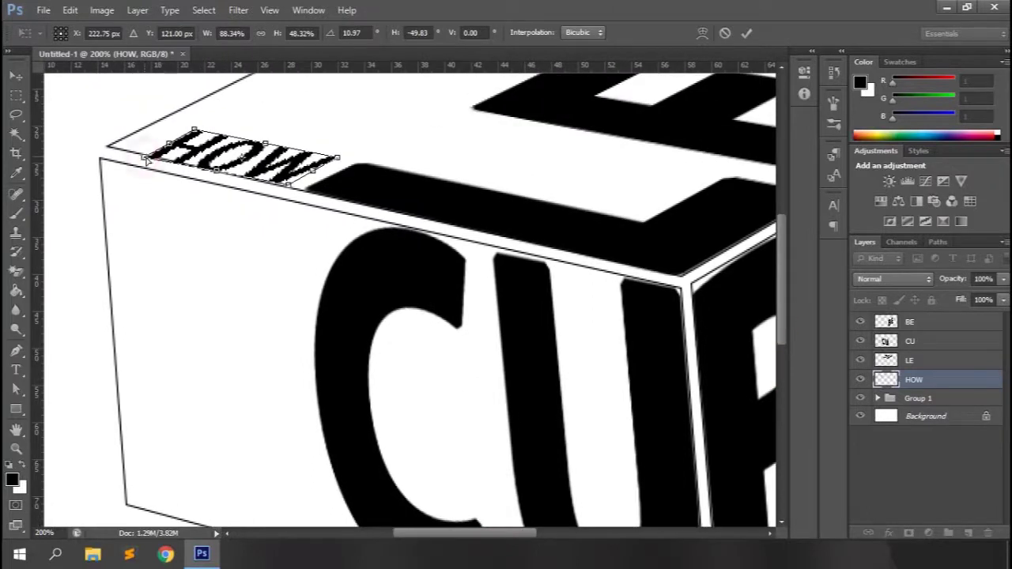
left_click_drag(145, 159, 147, 158)
left_click_drag(195, 129, 201, 132)
key("Return")
key("ctrl+minus")
Step: Add the text "TO" on the left face below HOW and rasterize its layer
left_click(15, 370)
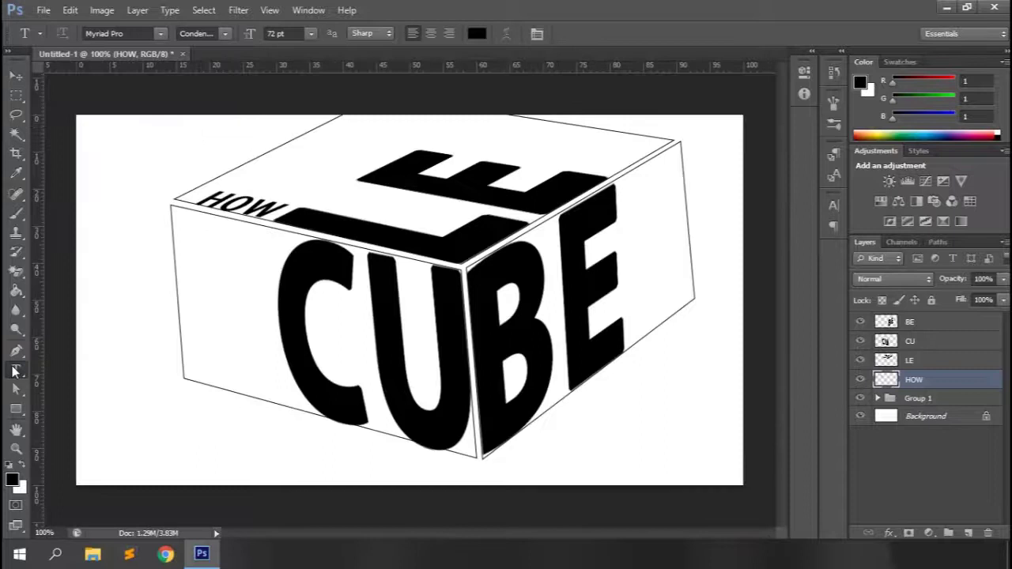
left_click(195, 281)
type("TO")
left_click(905, 381)
right_click(905, 383)
left_click(818, 198)
Step: Move the TO lettering directly beneath HOW and distort it to follow the left face's perspective, applying the transform
key("v")
key("ctrl+t")
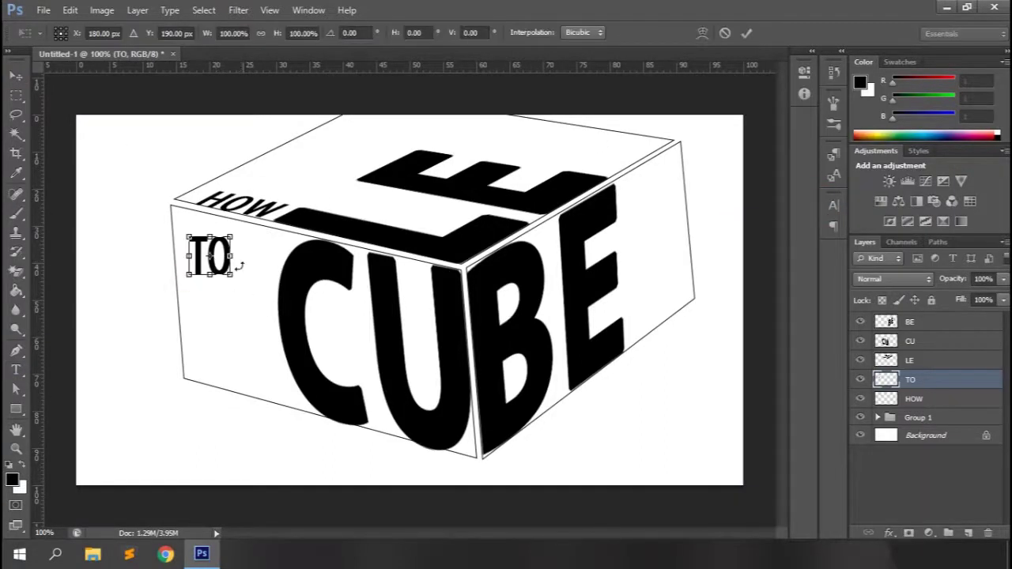
right_click(210, 267)
left_click(258, 346)
left_click_drag(194, 253, 213, 247)
right_click(229, 253)
left_click(278, 335)
key("ctrl+plus")
left_click_drag(477, 531, 457, 532)
left_click_drag(789, 352, 787, 333)
left_click_drag(247, 208, 244, 216)
key("Up")
left_click_drag(244, 284, 244, 280)
left_click_drag(161, 262, 188, 238)
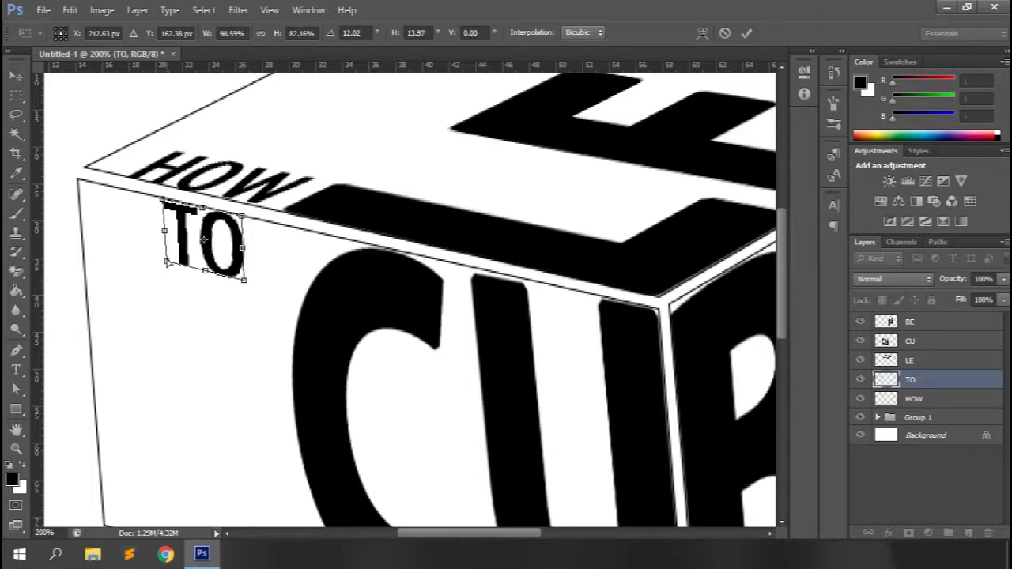
key("Return")
key("ctrl+minus")
left_click(917, 341)
key("ctrl+t")
left_click_drag(276, 344, 254, 344)
key("ctrl+z")
right_click(361, 327)
left_click(387, 156)
left_click_drag(278, 243, 254, 229)
left_click_drag(277, 451, 230, 432)
left_click(722, 34)
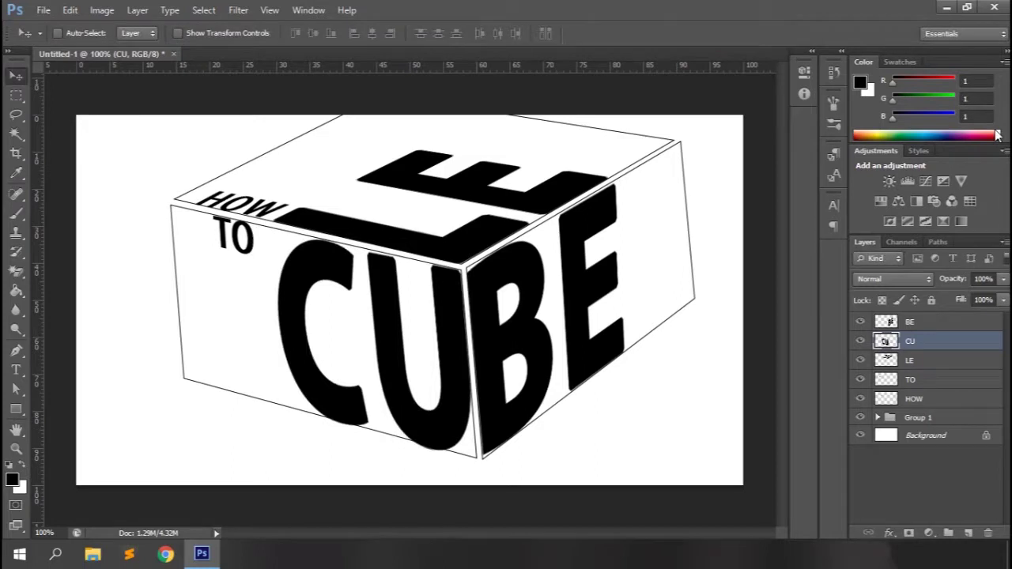
Step: Select the TO layer and shift the word slightly right, closer to the large C
left_click(924, 387)
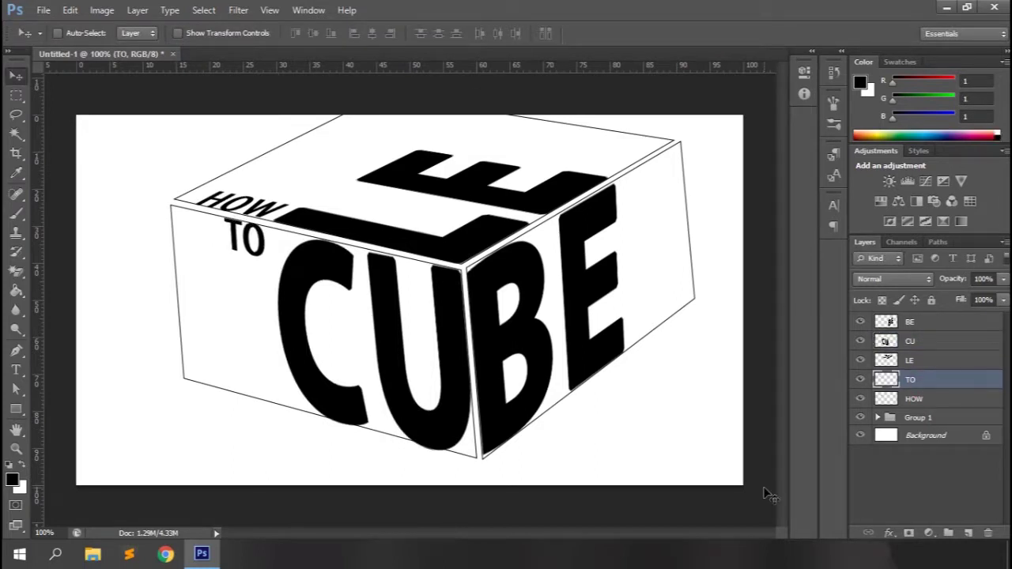
Step: Lower both bottom corners of the left face's outline, Shape 2 in Group 1, to make the face taller
left_click(878, 418)
left_click(932, 467)
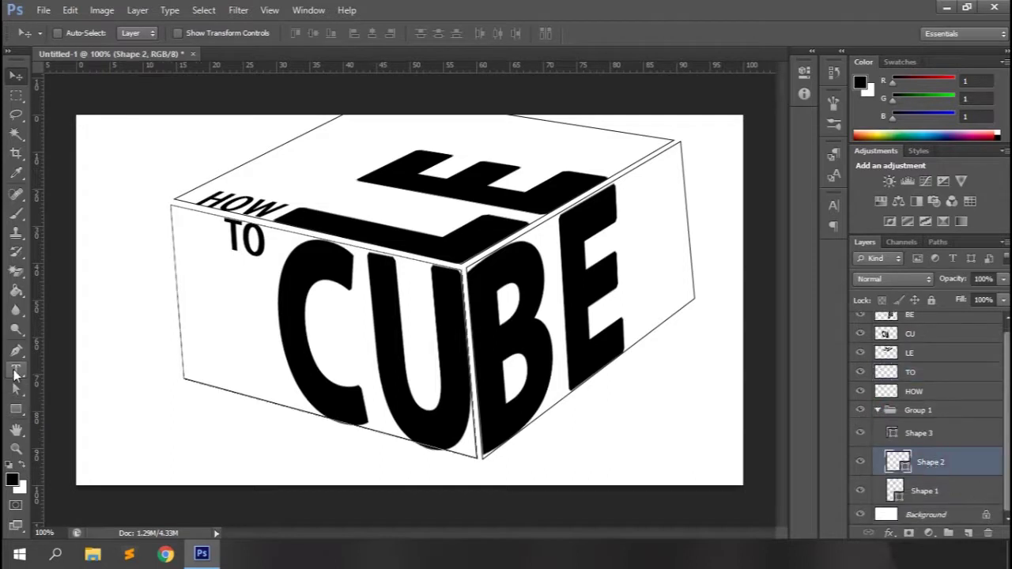
left_click(16, 388)
left_click_drag(477, 456, 480, 488)
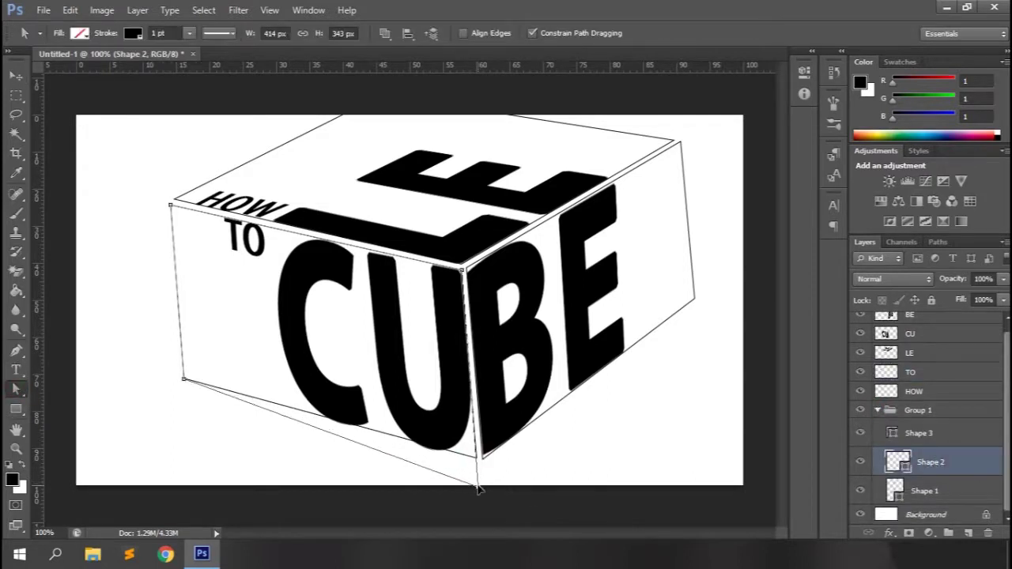
left_click_drag(184, 379, 188, 413)
Step: Lower the right face outline's bottom corners to align with the left face, and collapse Group 1
left_click(482, 460)
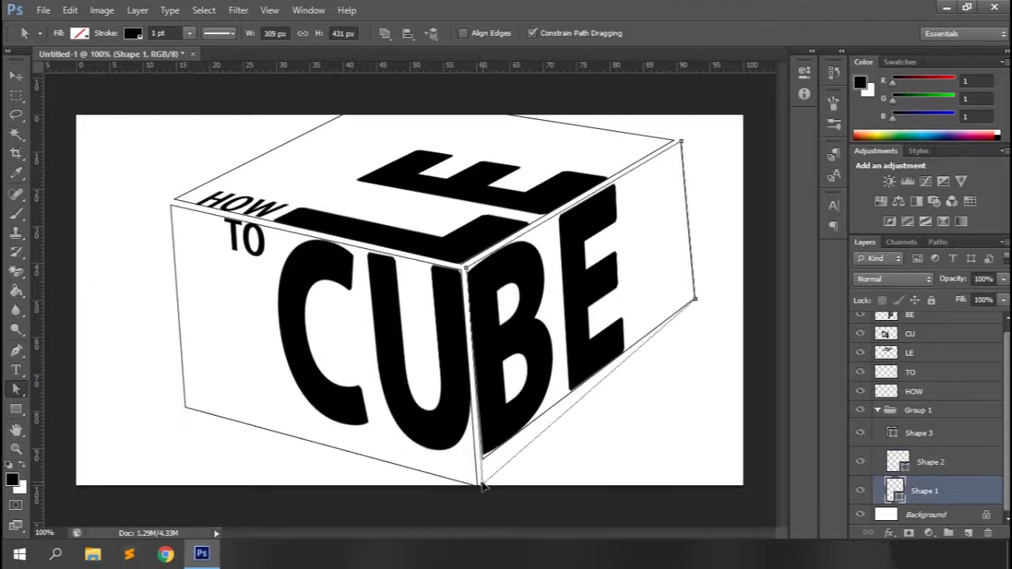
left_click_drag(694, 301, 695, 343)
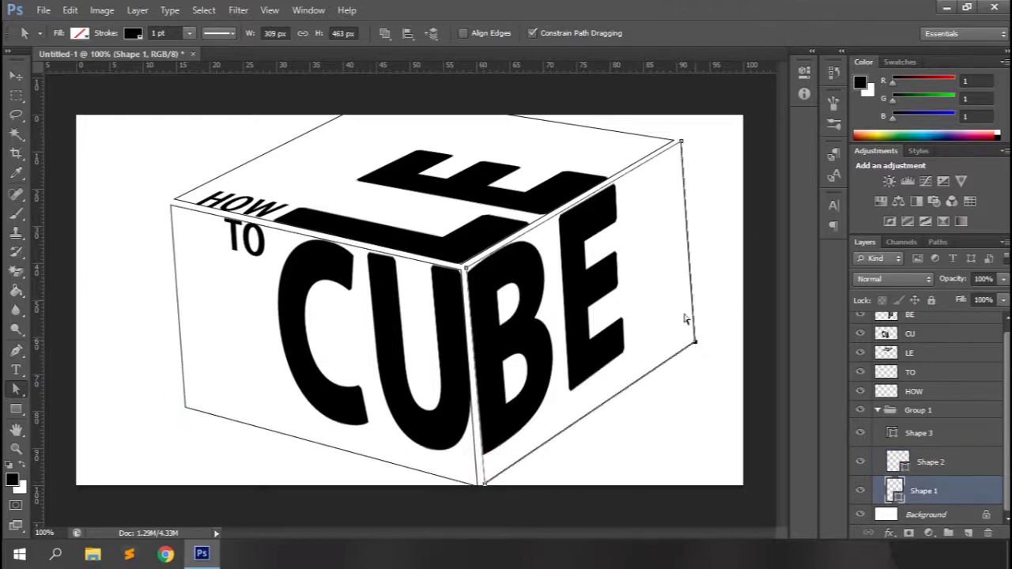
left_click(9, 79)
left_click(876, 411)
Step: Add the text "WRITE" near the left face's lower left corner and rasterize its layer
key("t")
left_click(136, 372)
type("WRITE")
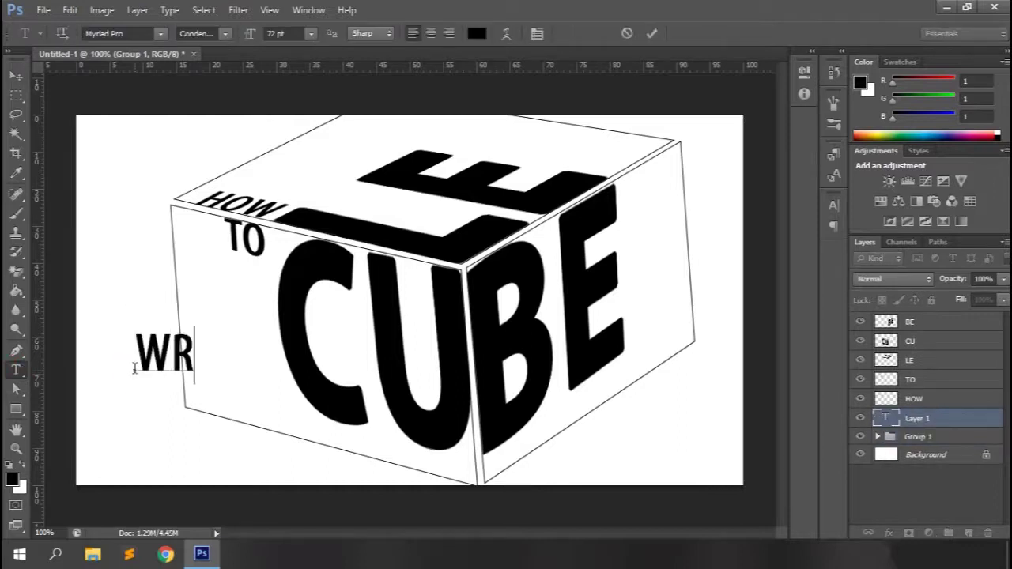
left_click(651, 33)
right_click(893, 422)
left_click(941, 489)
right_click(908, 417)
left_click(776, 198)
Step: Move the WRITE lettering under the large U and distort it along the left face's bottom edge
key("ctrl+t")
right_click(171, 357)
left_click(218, 183)
left_click_drag(201, 361, 434, 478)
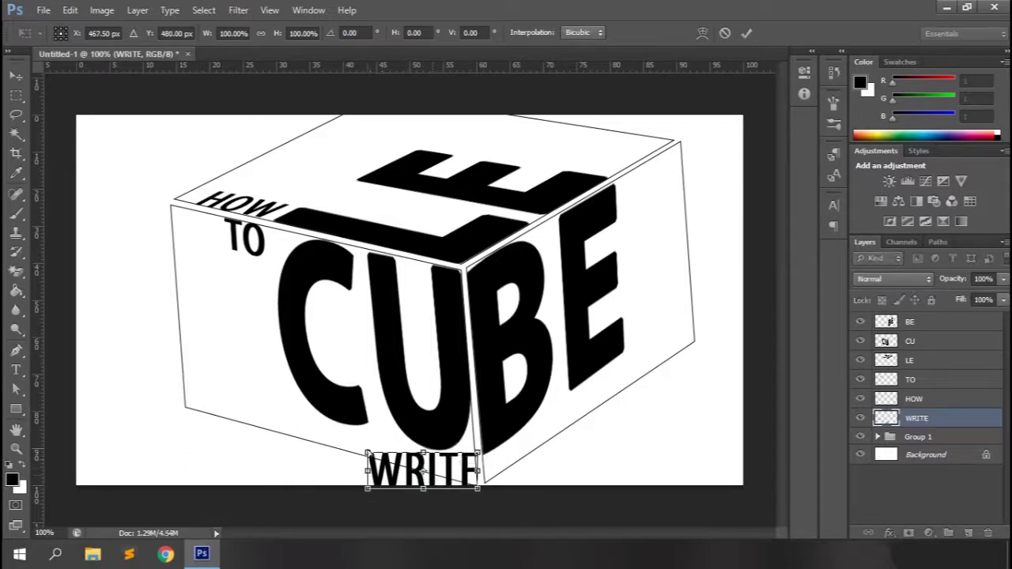
left_click_drag(368, 452, 361, 429)
left_click_drag(368, 488, 366, 456)
left_click_drag(477, 488, 477, 483)
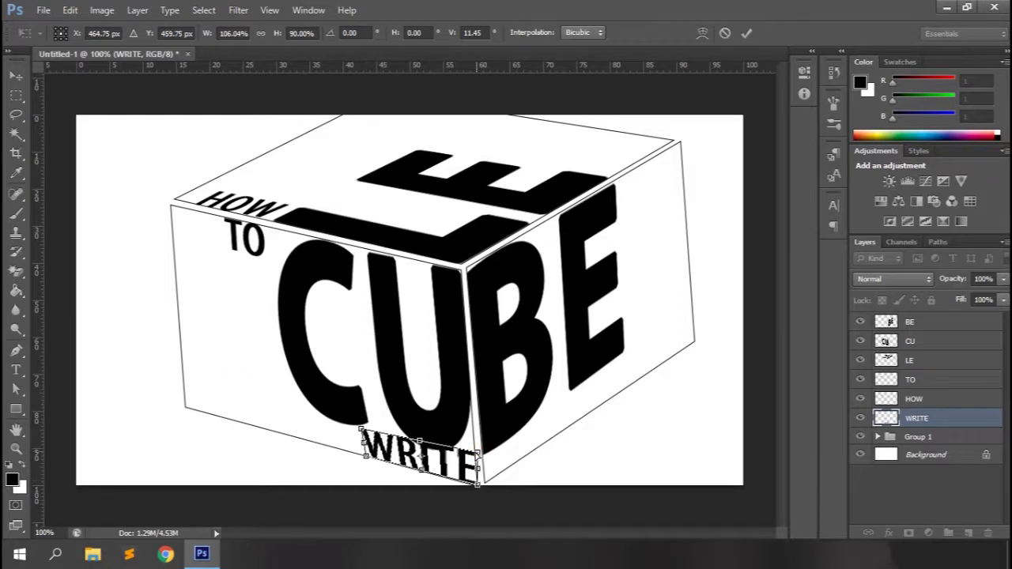
Step: Refine the top corners of the WRITE lettering to match the left face's perspective and apply the transform
key("ctrl+plus")
left_click_drag(779, 281, 779, 375)
left_click_drag(547, 291, 542, 291)
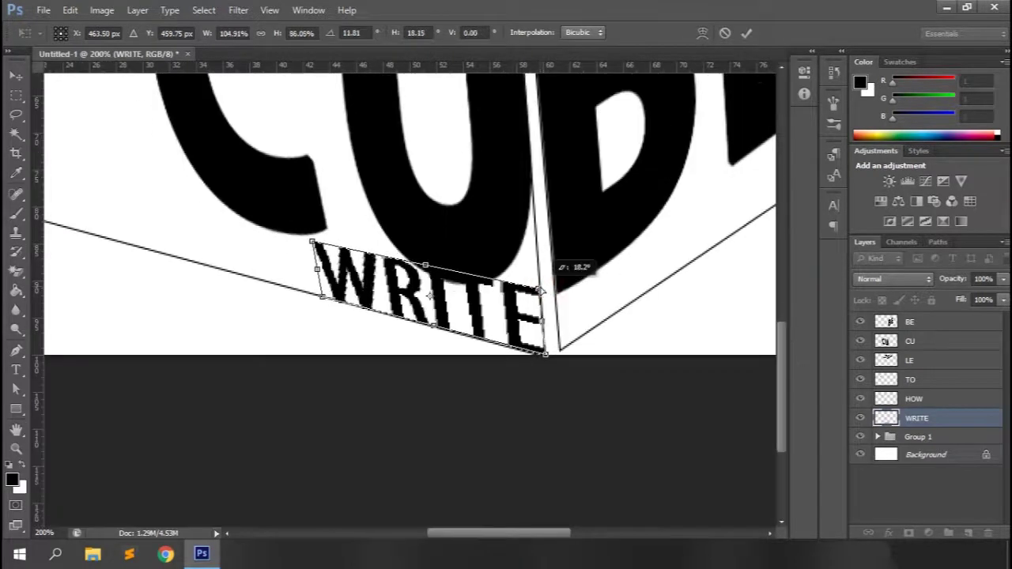
left_click_drag(313, 242, 325, 238)
key("Return")
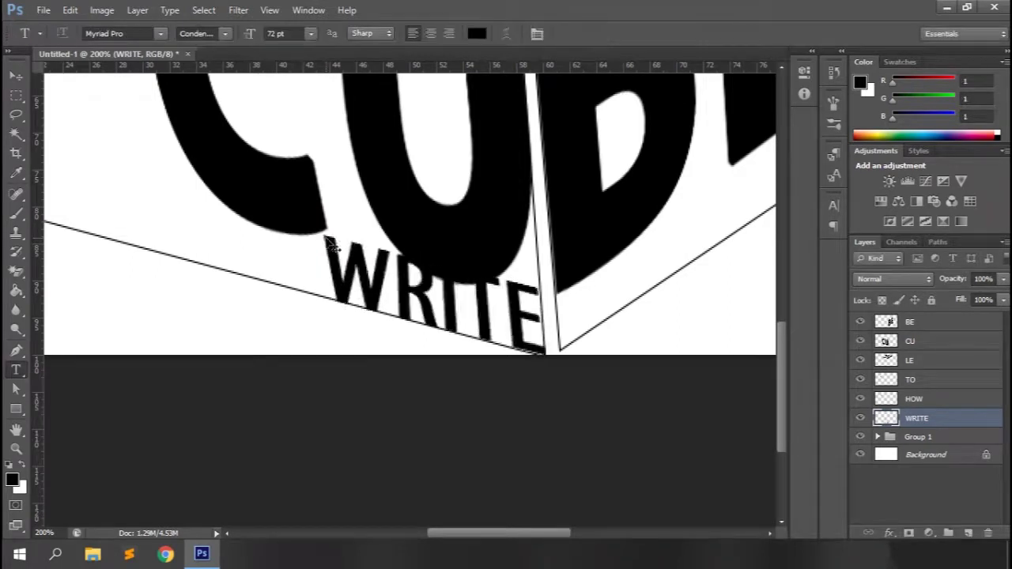
Step: Extend the canvas below the cube with the Crop tool
key("ctrl+0")
key("c")
left_click(949, 454)
left_click_drag(410, 421, 413, 449)
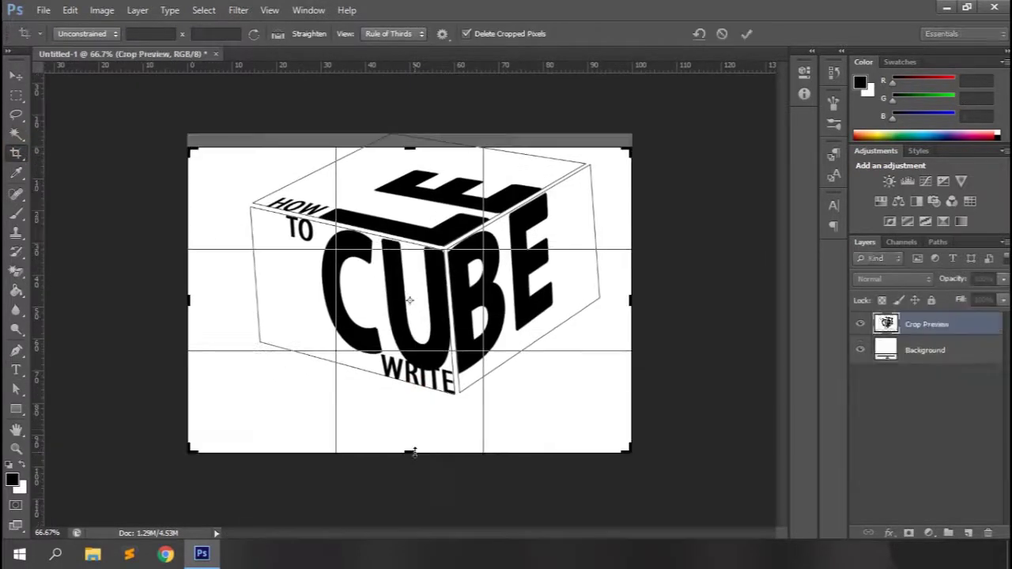
key("Return")
Step: Select the WRITE layer and shift the word slightly down, clear of the large U
left_click(15, 77)
key("Down")
left_click(498, 217)
left_click(933, 434)
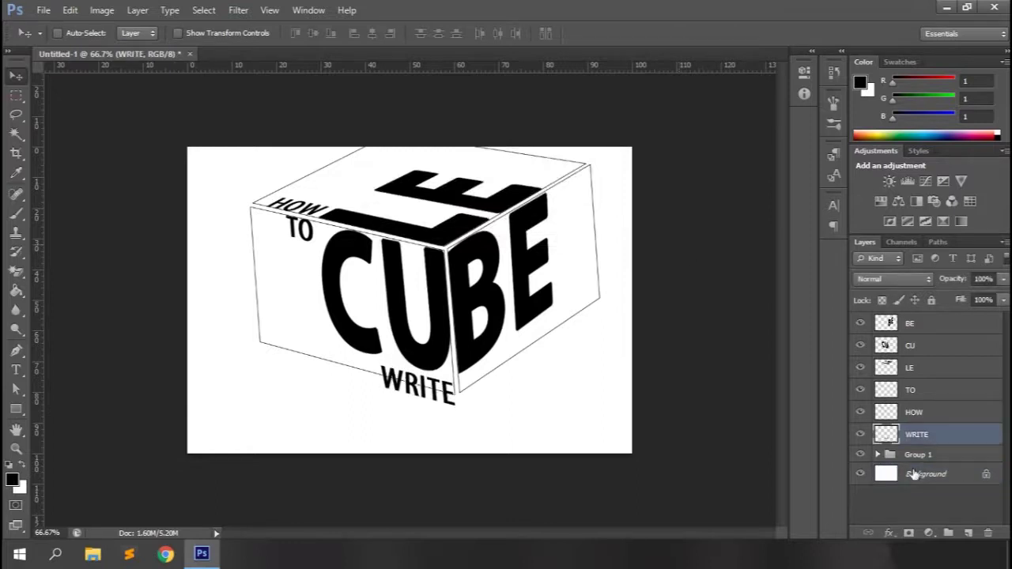
Step: Add the text "ON" below the cube's left face and rasterize its layer
key("t")
left_click(264, 404)
left_click(653, 34)
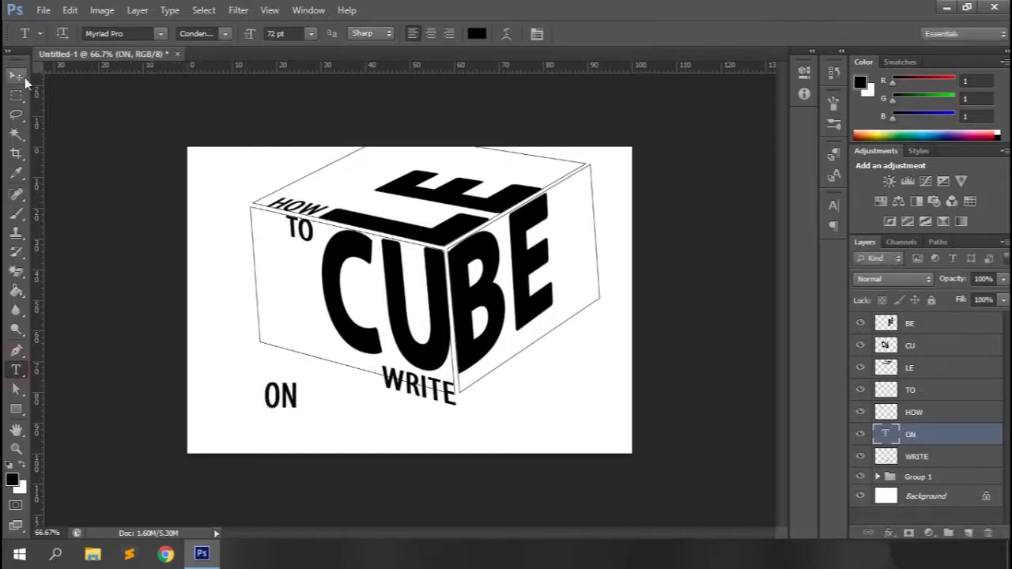
right_click(946, 436)
left_click(826, 196)
Step: Move the ON lettering beside WRITE beneath the large B, and distort it to follow the right face's perspective, applying the transform
key("ctrl+t")
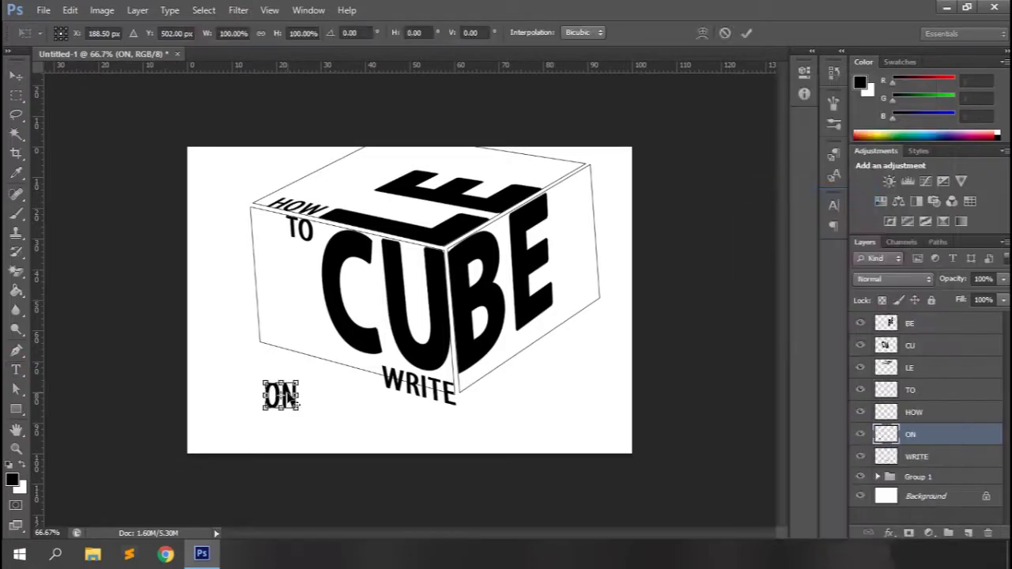
left_click_drag(284, 395, 495, 393)
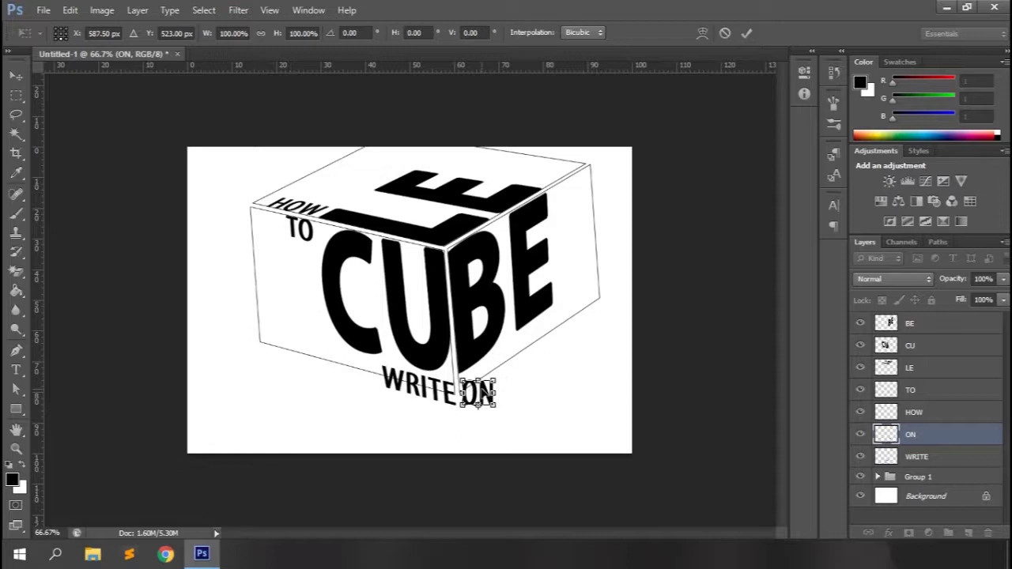
key("ctrl+plus")
key("ctrl+plus")
scroll(787, 318, "down", 1)
left_click_drag(787, 319, 788, 358)
right_click(583, 353)
left_click(625, 188)
left_click_drag(568, 343, 559, 352)
left_click_drag(661, 344, 630, 311)
left_click_drag(661, 421, 635, 377)
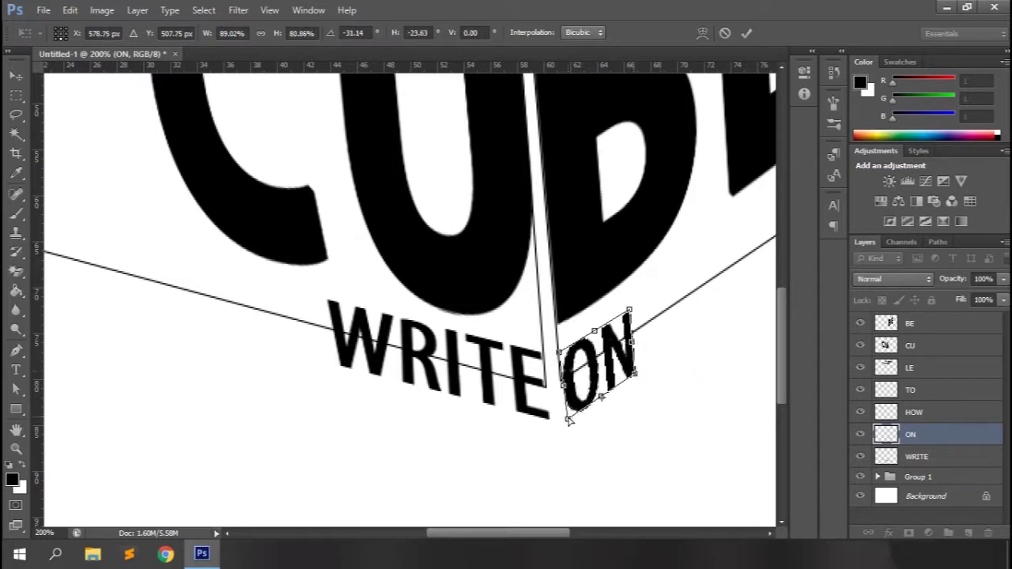
left_click_drag(568, 421, 566, 421)
key("Return")
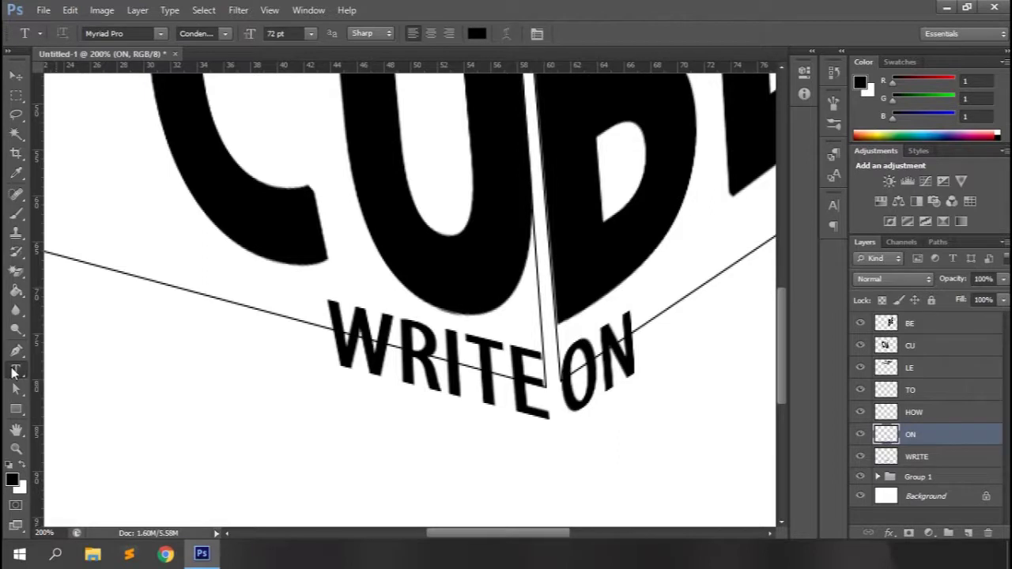
Step: Add the text "SIDES" to the left of WRITE and rasterize its layer
left_click(174, 418)
type("SIDES")
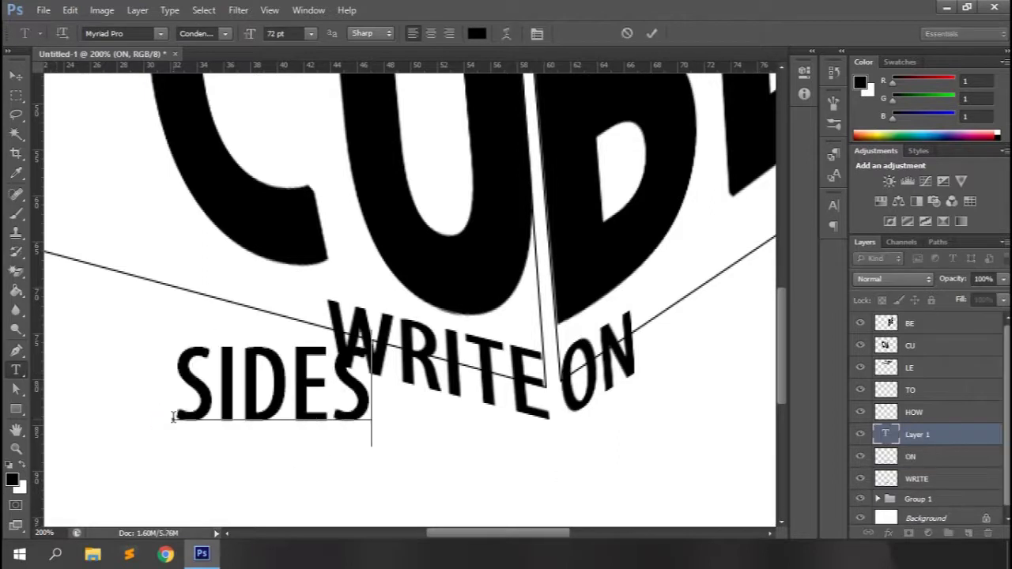
left_click(646, 39)
right_click(925, 437)
left_click(775, 196)
Step: Distort the SIDES lettering to follow the right face's perspective, apply the transform and place the word directly beneath ON
key("ctrl+t")
right_click(317, 128)
left_click(386, 207)
left_click_drag(313, 378, 698, 382)
left_click_drag(751, 351, 681, 280)
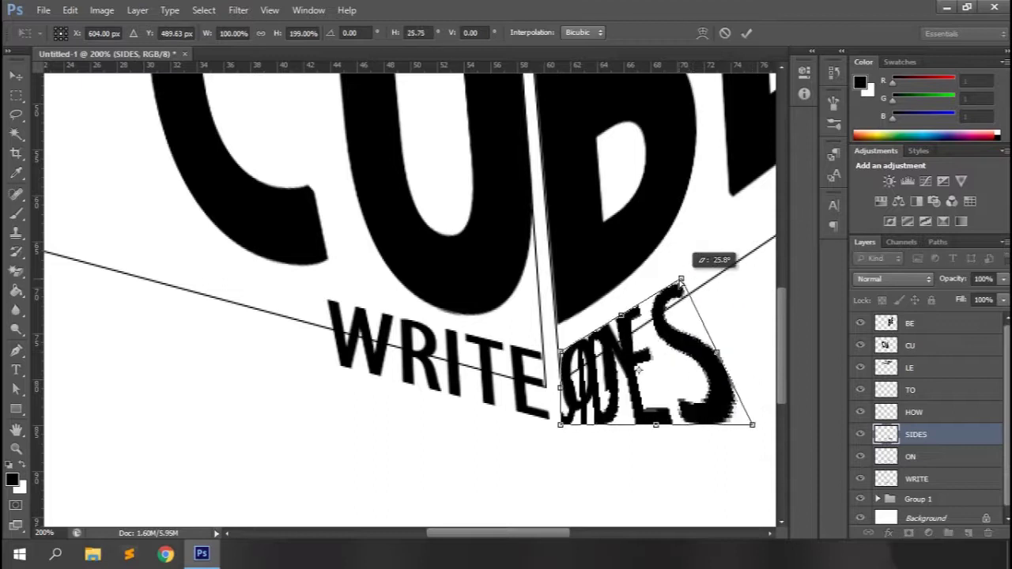
left_click_drag(751, 425, 685, 343)
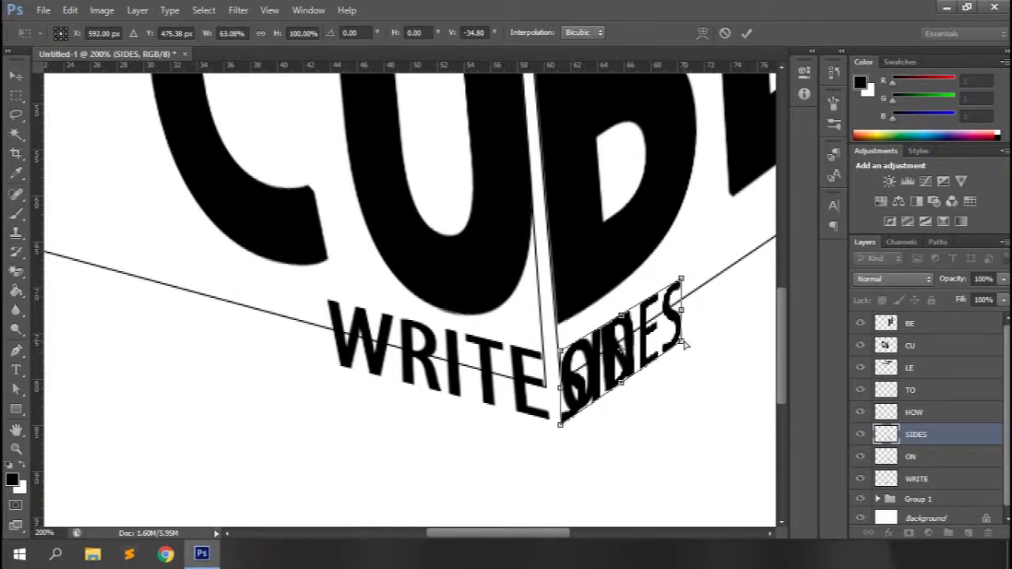
key("Return")
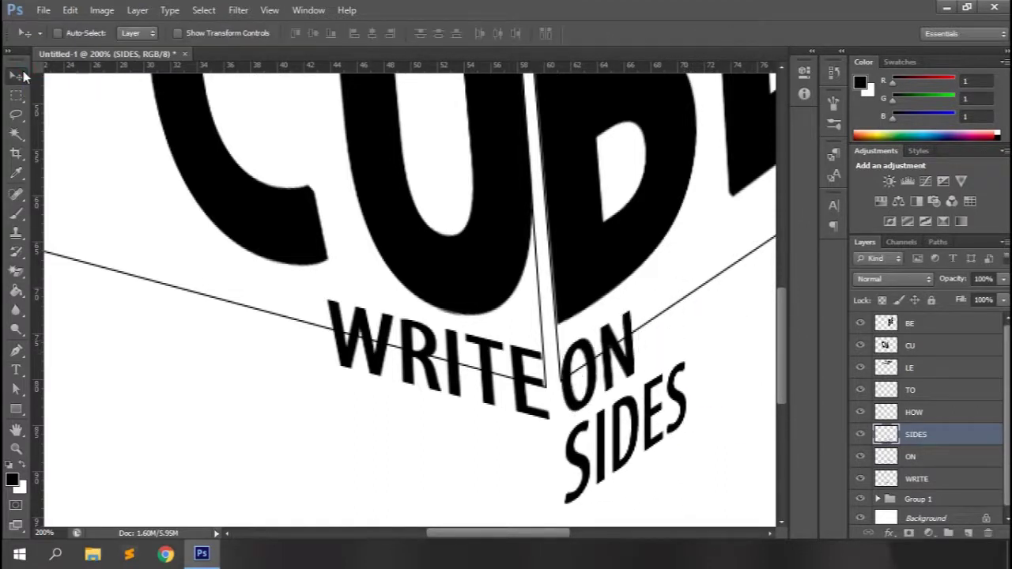
Step: Add the text "OF" below the cube's left face and rasterize its layer
key("ctrl+minus")
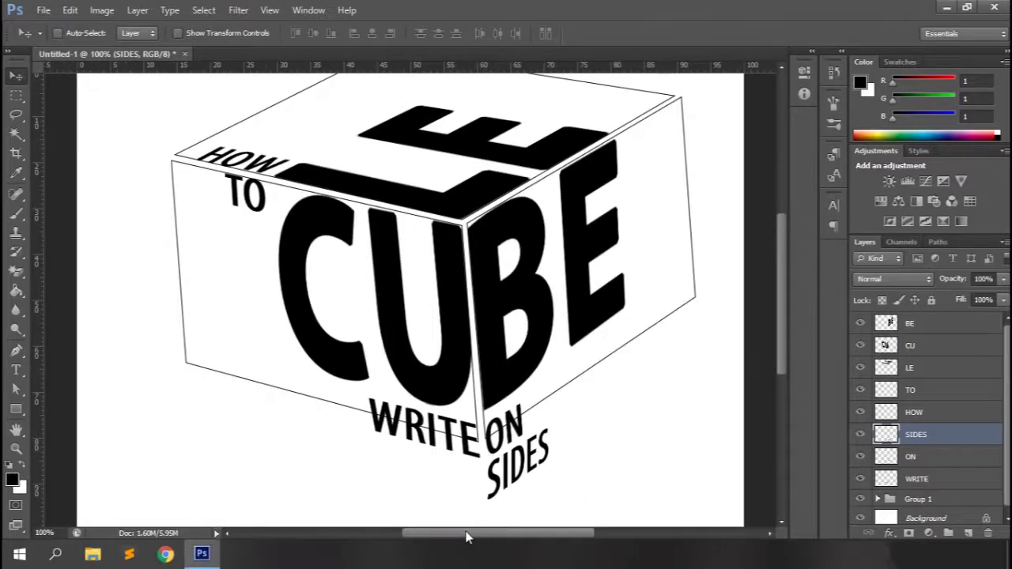
left_click_drag(466, 536, 477, 536)
key("t")
left_click(236, 477)
type("OF")
left_click(15, 75)
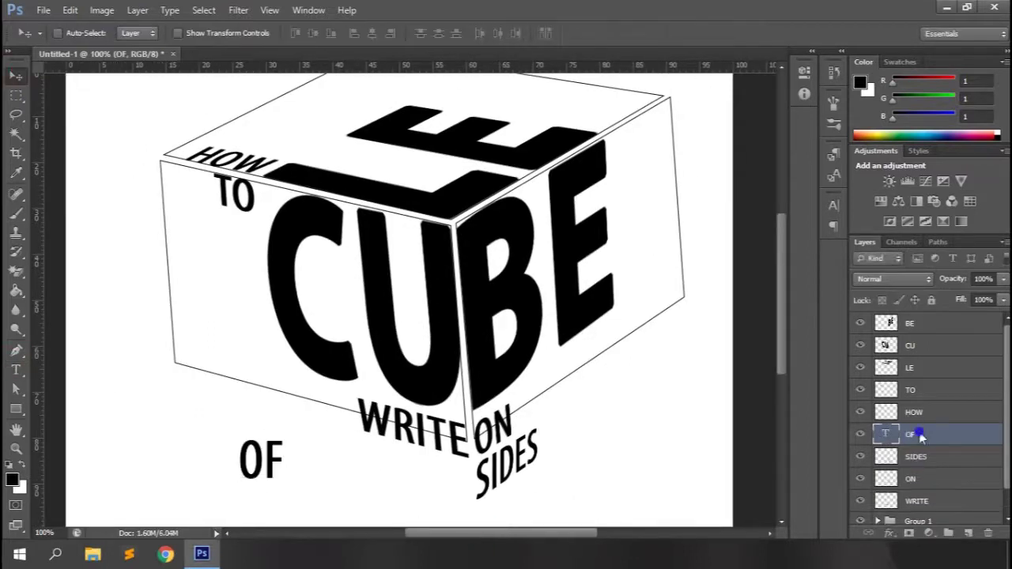
right_click(920, 436)
left_click(759, 195)
Step: Start distorting the OF lettering and move it to the top face's right corner, beyond the letters LE
key("ctrl+t")
right_click(271, 202)
left_click(314, 316)
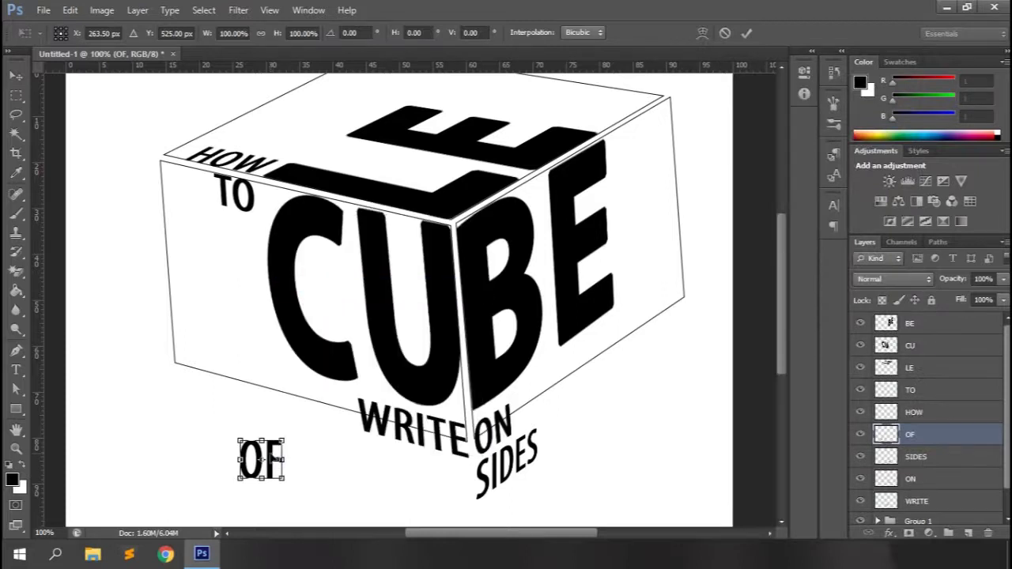
left_click_drag(271, 456, 630, 103)
key("ctrl+plus")
left_click_drag(780, 308, 780, 223)
left_click_drag(514, 533, 578, 533)
Step: Distort the OF lettering's corners to lie flat along the top face's right edge, and apply the transform
left_click_drag(484, 269, 490, 280)
left_click_drag(567, 269, 553, 247)
left_click_drag(484, 194, 412, 261)
left_click_drag(568, 194, 474, 228)
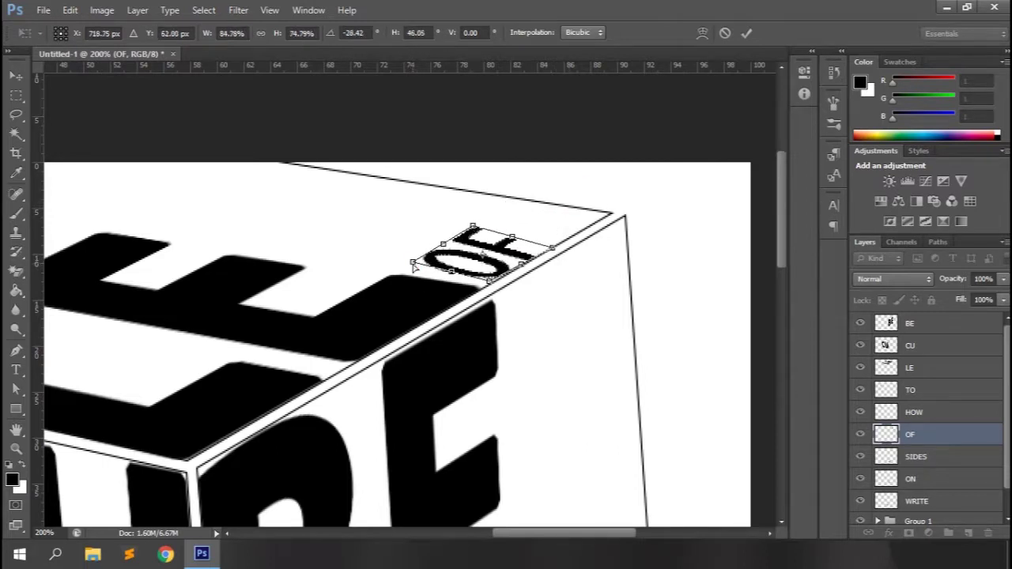
left_click_drag(414, 268, 409, 269)
mouse_move(490, 282)
left_mouse_down()
mouse_move(501, 278)
mouse_move(494, 283)
left_mouse_up()
key("Return")
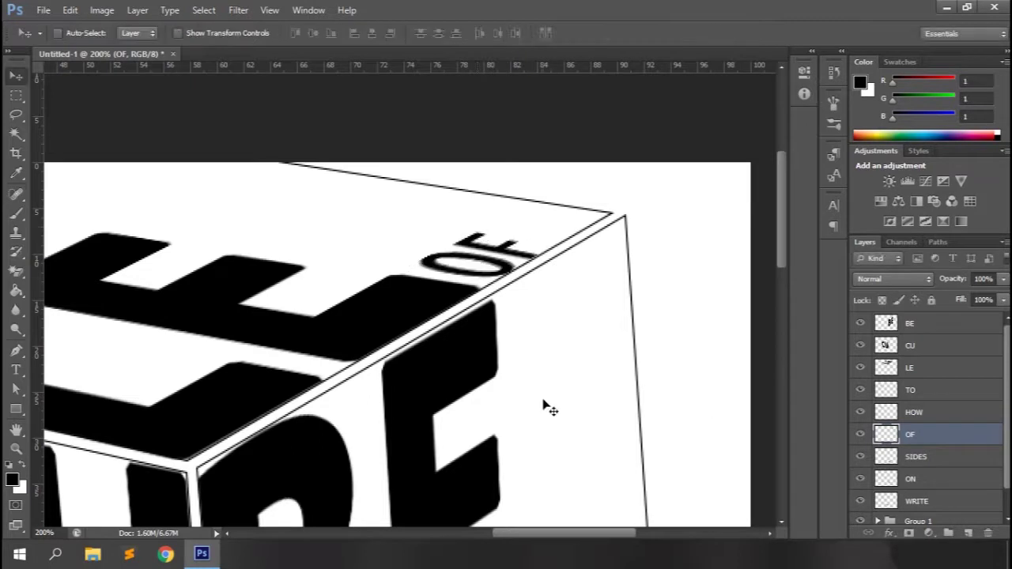
Step: Add the text "A" on the right face next to the large E and rasterize its layer
key("t")
left_click(541, 353)
type("A")
key("ctrl+Return")
right_click(933, 434)
left_click(814, 195)
Step: Distort the letter A below OF, slanting its top along the right face's upper edge
key("ctrl+t")
right_click(579, 314)
left_click(625, 143)
left_click_drag(573, 308, 545, 266)
right_click(536, 314)
left_click(580, 143)
left_click_drag(502, 293, 498, 292)
left_click_drag(503, 366, 505, 367)
left_click_drag(500, 292, 502, 292)
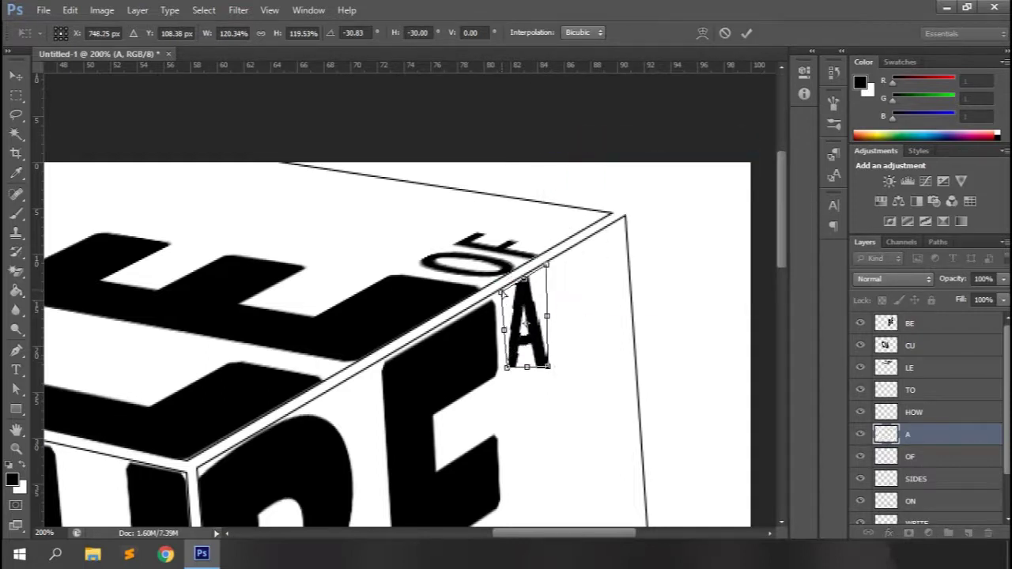
Step: Adjust the left corners of the letter A to sit parallel with the large E
left_click_drag(506, 367, 513, 367)
right_click(522, 354)
left_click(565, 185)
left_click_drag(508, 291, 502, 291)
left_click_drag(514, 368, 514, 368)
Step: Reshape the bottom corners of the letter A to slant its base with the right face's perspective
key("ctrl+plus")
key("ctrl+plus")
right_click(659, 345)
left_click(698, 176)
left_click_drag(629, 430, 621, 431)
right_click(630, 426)
left_click(678, 255)
mouse_move(693, 429)
left_mouse_down()
mouse_move(700, 409)
mouse_move(701, 418)
left_mouse_up()
Step: Fine-tune the corners of the letter A to match the right face's perspective and apply the transform
key("ctrl+plus")
key("ctrl+plus")
left_click_drag(602, 533, 649, 533)
left_click_drag(369, 482, 386, 379)
left_click_drag(206, 255, 215, 253)
left_click_drag(243, 484, 224, 483)
left_click_drag(390, 380, 371, 383)
key("Return")
Step: Add the text "CUBE", move it to the right face's upper right corner and rasterize its layer
key("ctrl+1")
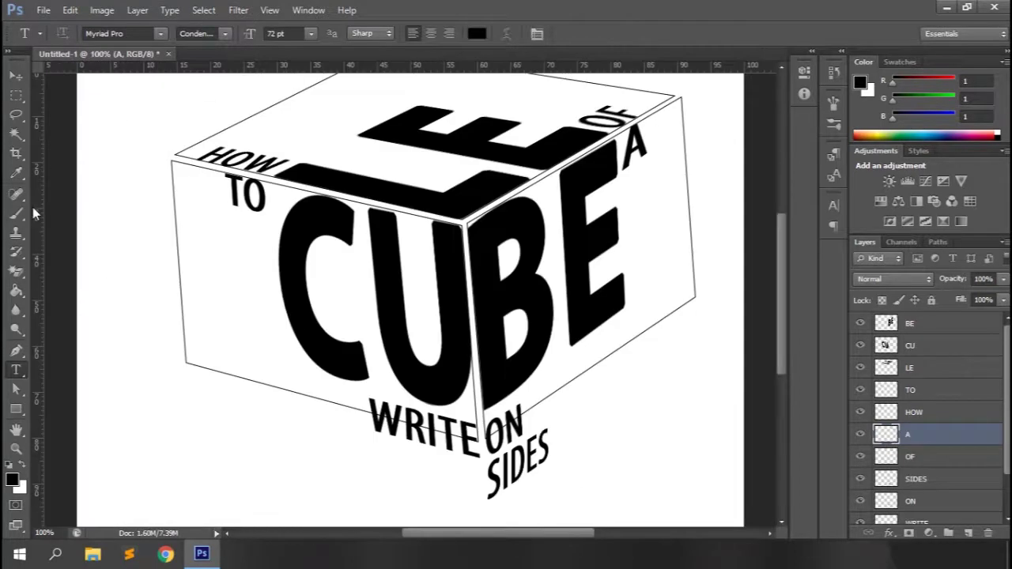
left_click(190, 420)
type("CUBE")
left_click(651, 34)
left_click(16, 76)
left_click_drag(247, 402, 718, 106)
right_click(934, 435)
left_click(803, 197)
Step: Distort the small CUBE lettering to follow the right face's top edge and apply the transform
key("ctrl+t")
right_click(687, 202)
left_click(743, 273)
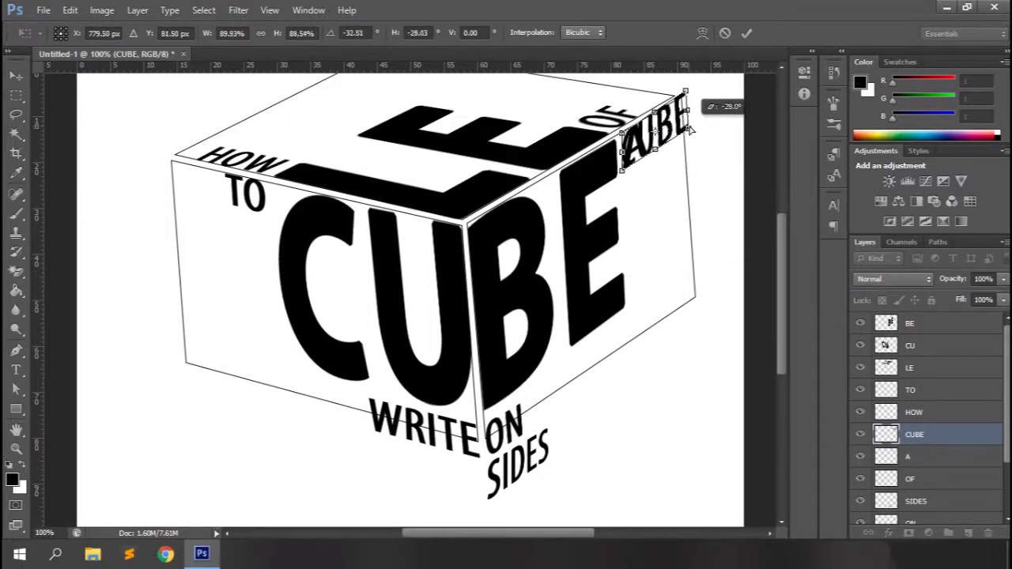
key("Return")
Step: Move the small CUBE lettering down so it sits directly beneath the letter A
key("shift+Down")
key("shift+Down")
key("shift+Down")
key("shift+Down")
key("shift+Down")
key("shift+Down")
key("shift+Down")
key("Up")
key("Up")
key("Up")
key("Up")
key("Up")
key("Up")
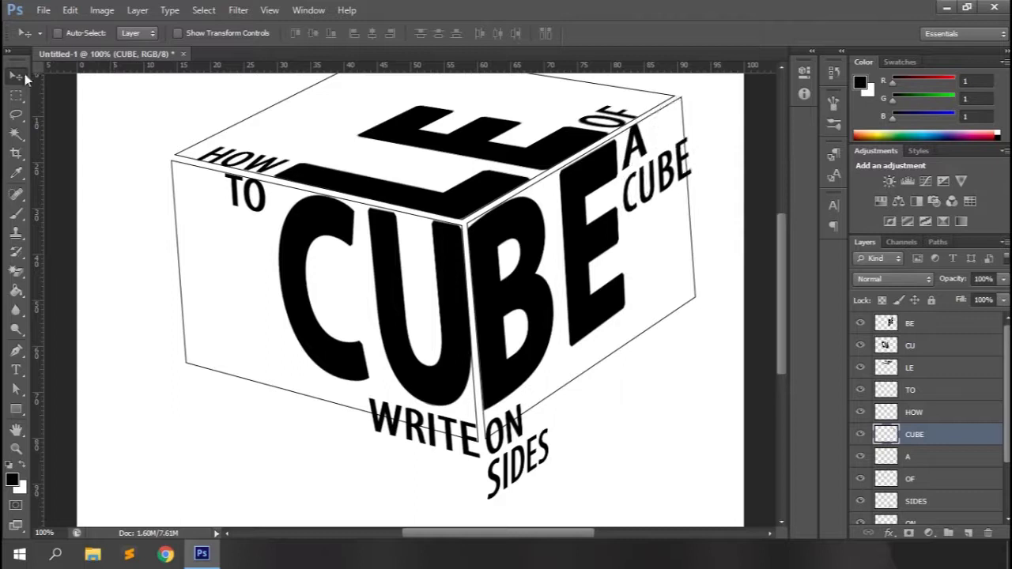
Step: Hide Group 1, which holds the cube's outline shapes
scroll(936, 375, "down", 2)
left_click(861, 494)
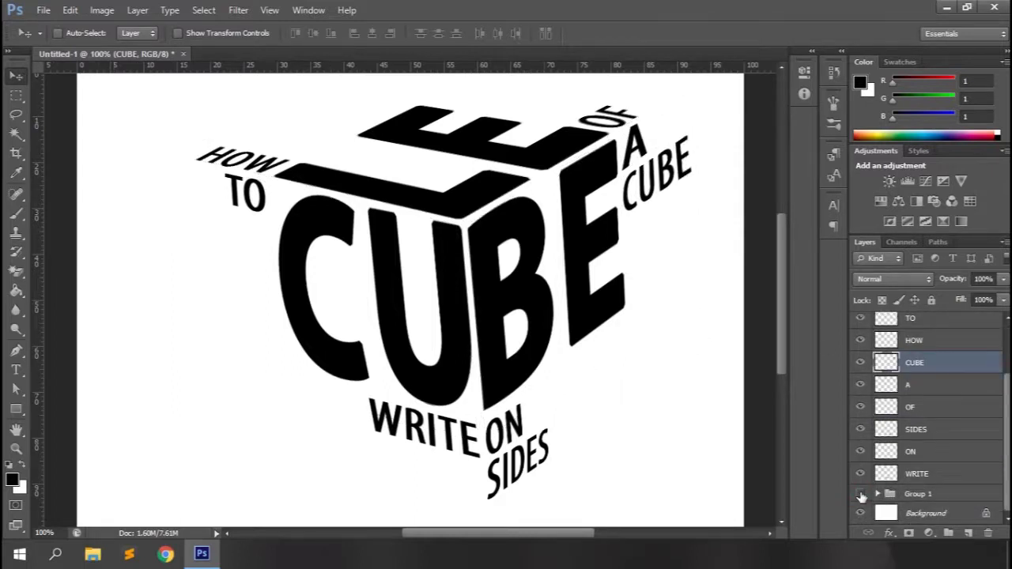
scroll(916, 424, "up", 2)
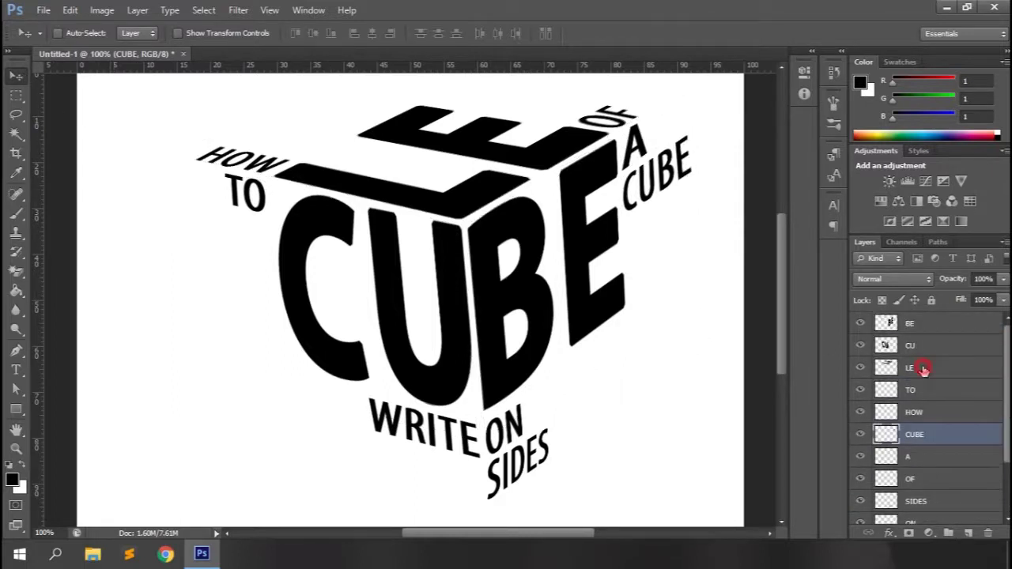
Step: Nudge the large CU lettering on the left face slightly left and down, away from the cube's other faces
left_click(915, 353)
key("Left")
key("Left")
key("Down")
key("Down")
key("Down")
Step: Nudge the large BE lettering slightly right, and group the BE, CU and LE layers
left_click(915, 332)
key("Right")
key("Right")
key("Up")
key("Up")
key("Down")
key("Right")
left_click(924, 373, "shift")
key("ctrl+g")
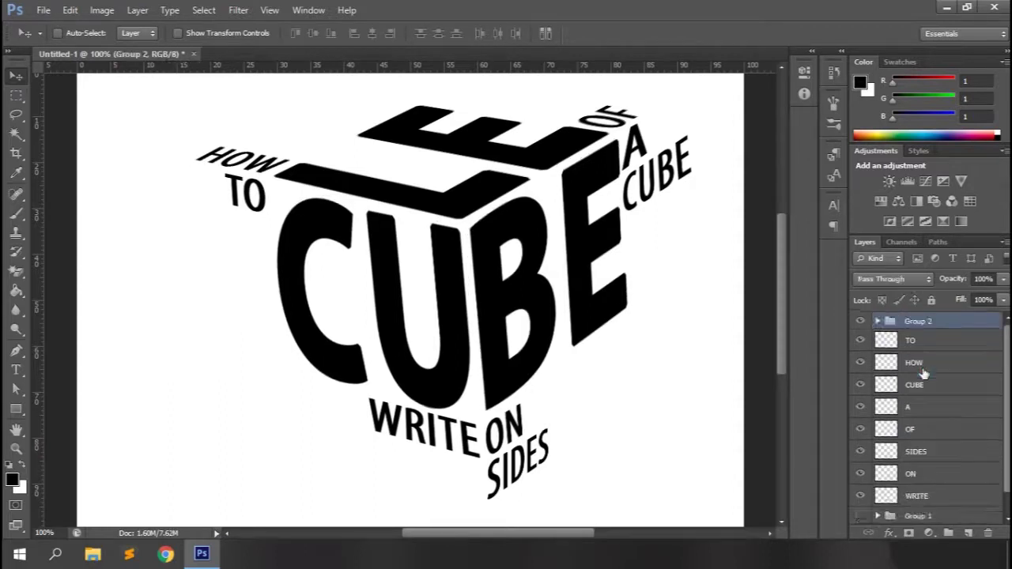
Step: Fine-tune the small words around the cube: TO slightly down, WRITE slightly left, and SIDES slightly up and right
left_click(911, 348)
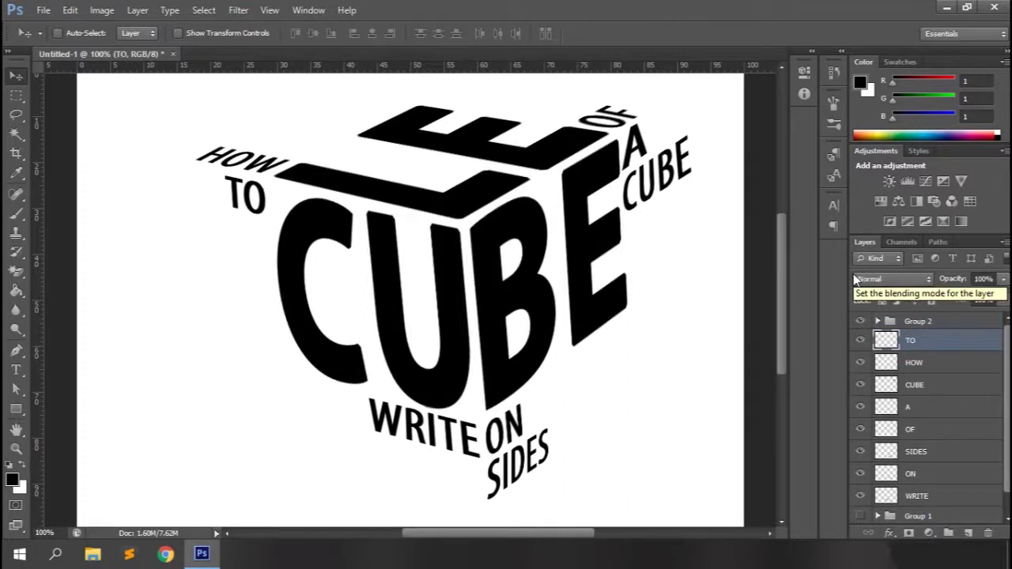
scroll(927, 451, "down", 1)
left_click(917, 478)
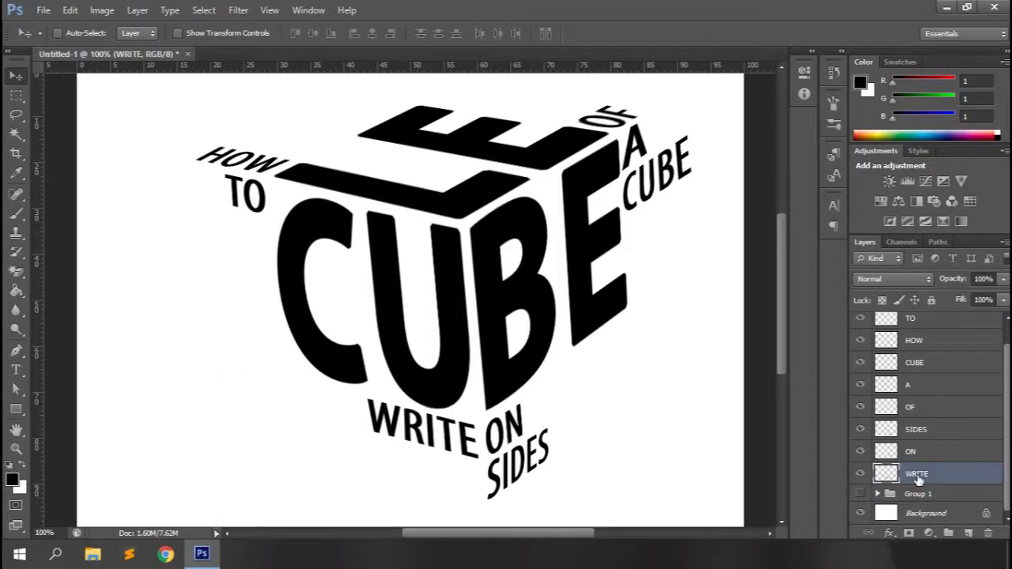
left_click(930, 453)
left_click(922, 431)
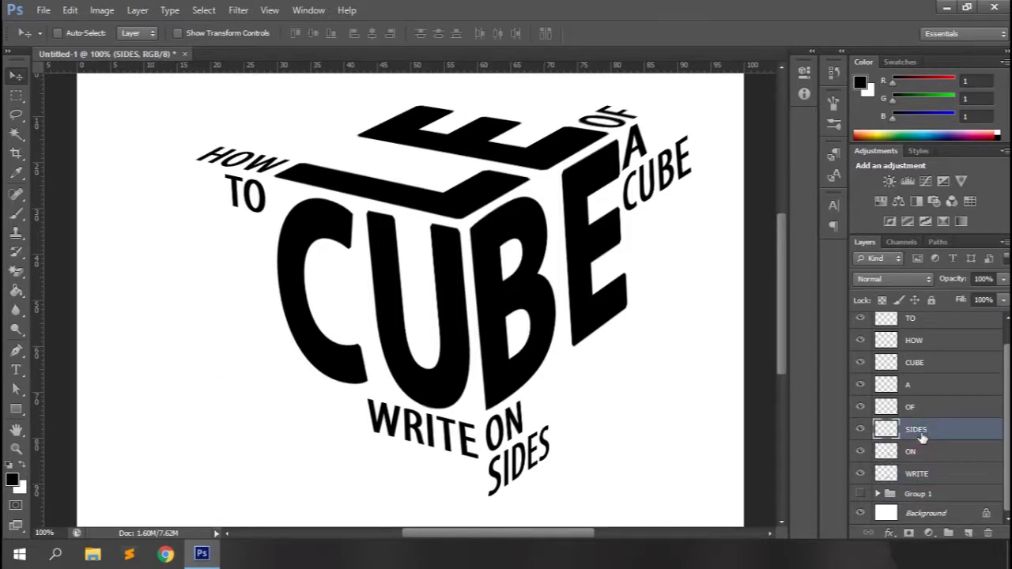
Step: Nudge the small words OF, A and CUBE slightly right, away from the large lettering
left_click(928, 411)
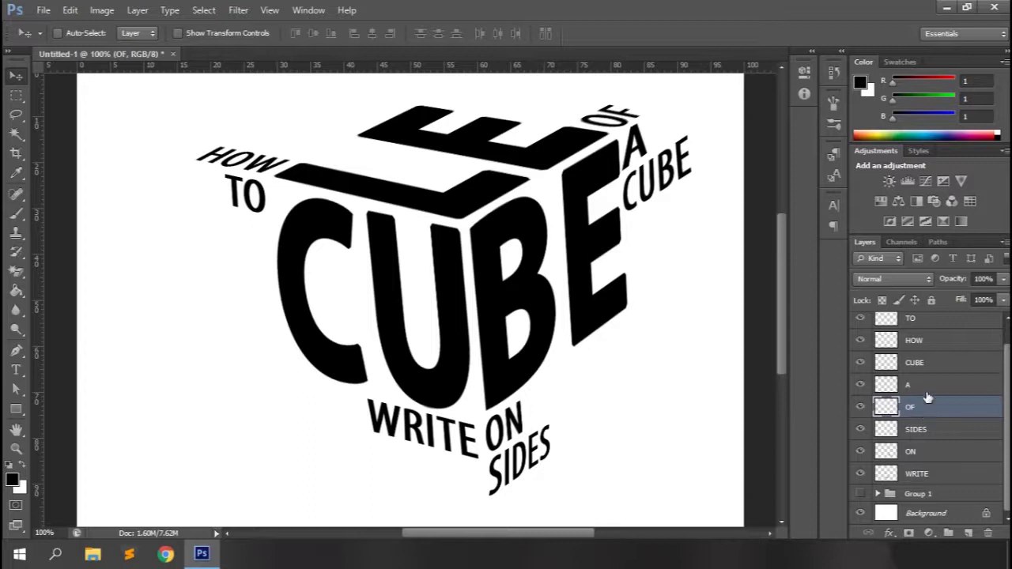
left_click(926, 387)
left_click(923, 368)
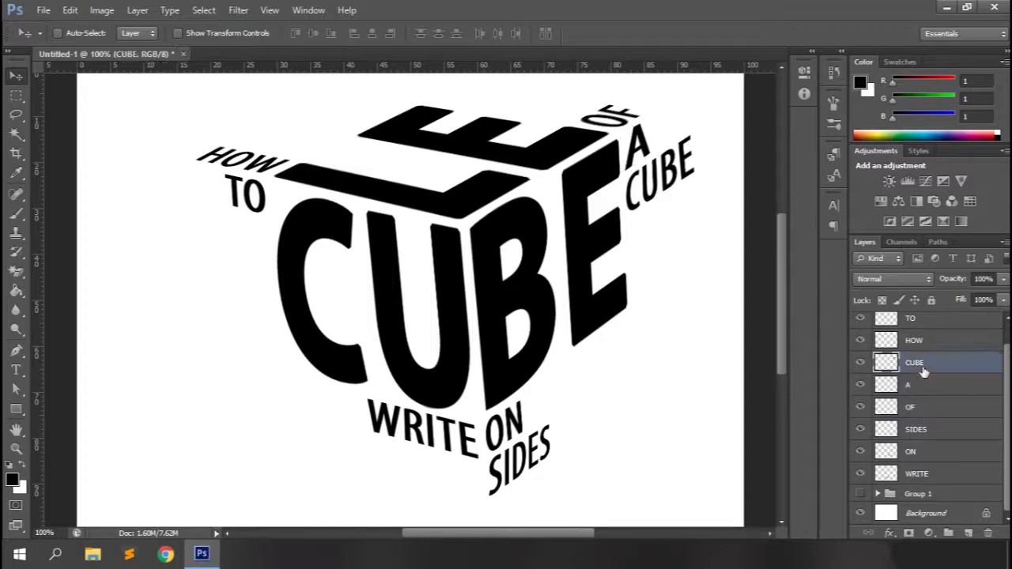
Step: Check the layers inside Group 2, collapse the group again and select the WRITE layer
key("ctrl+minus")
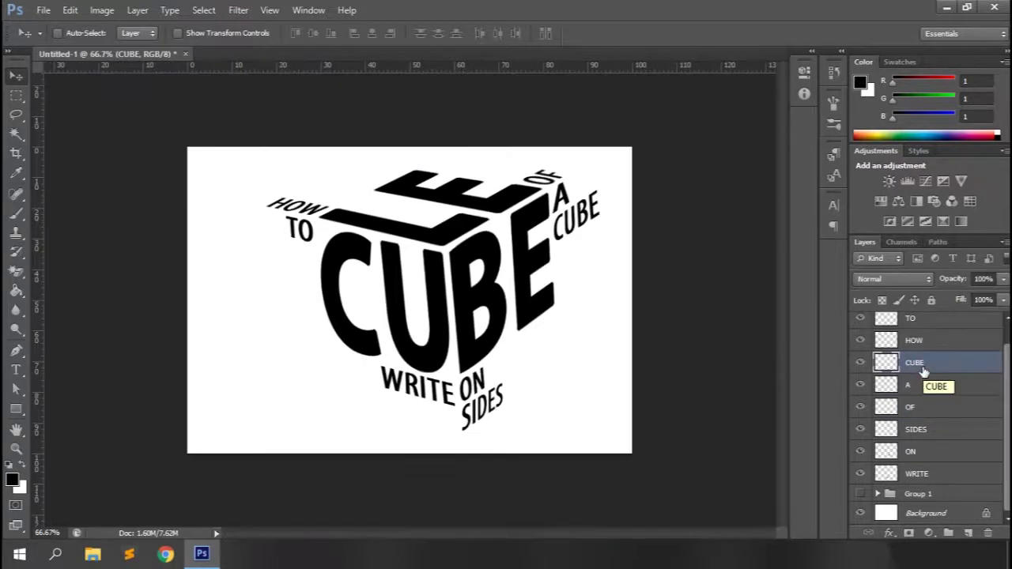
scroll(925, 464, "up", 1)
left_click(881, 301)
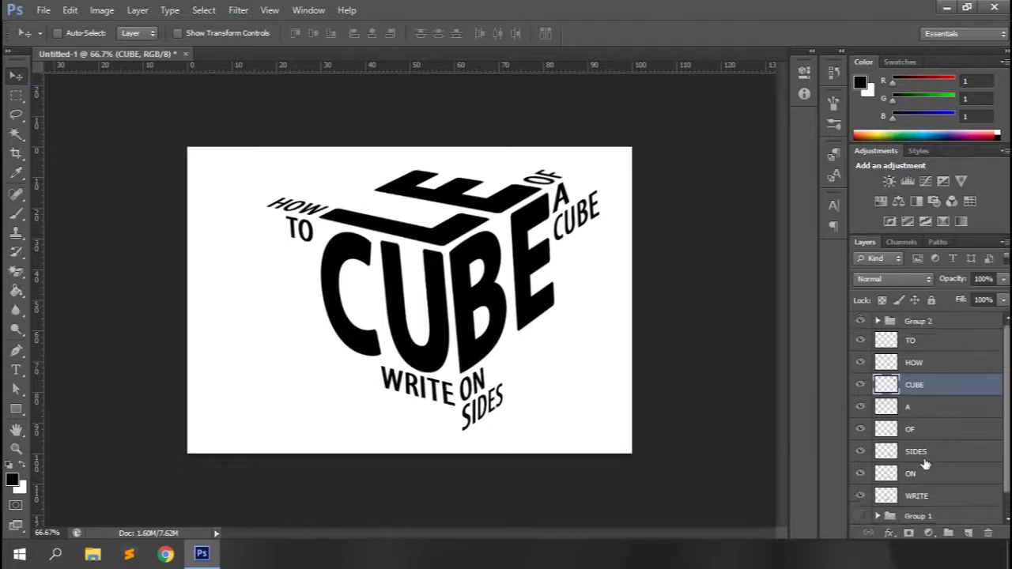
left_click(877, 321)
left_click(916, 340)
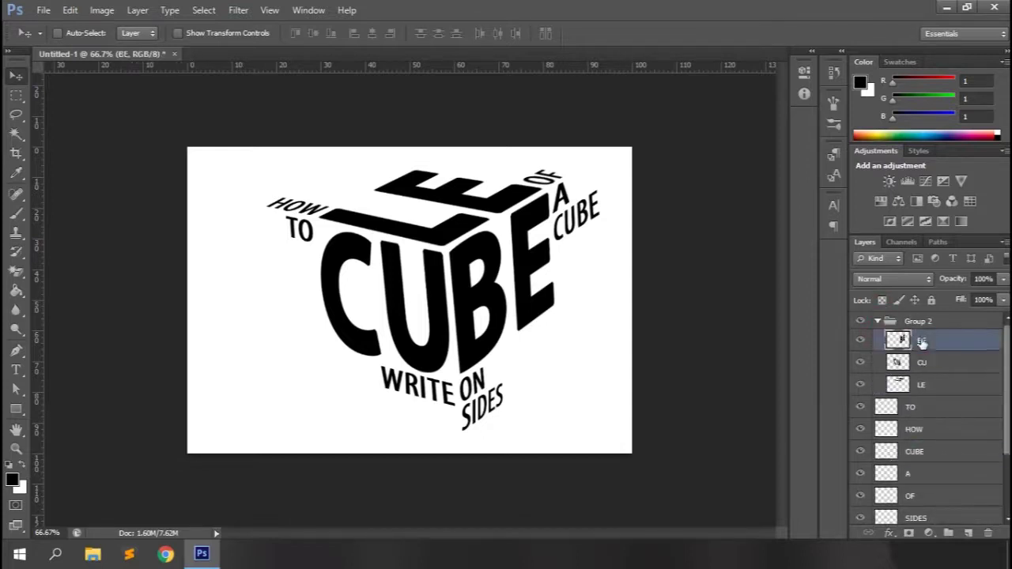
left_click(878, 322)
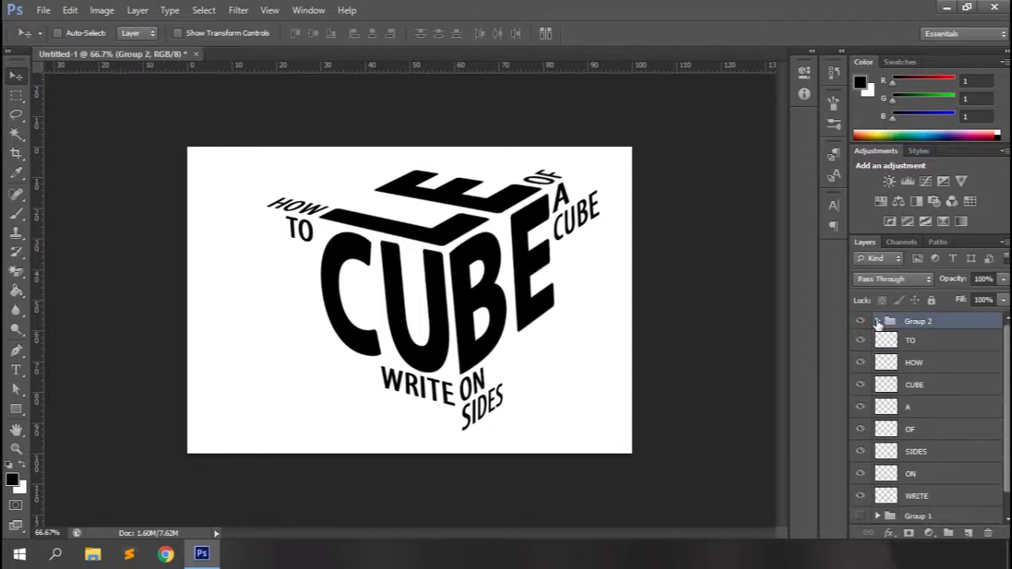
left_click(917, 498)
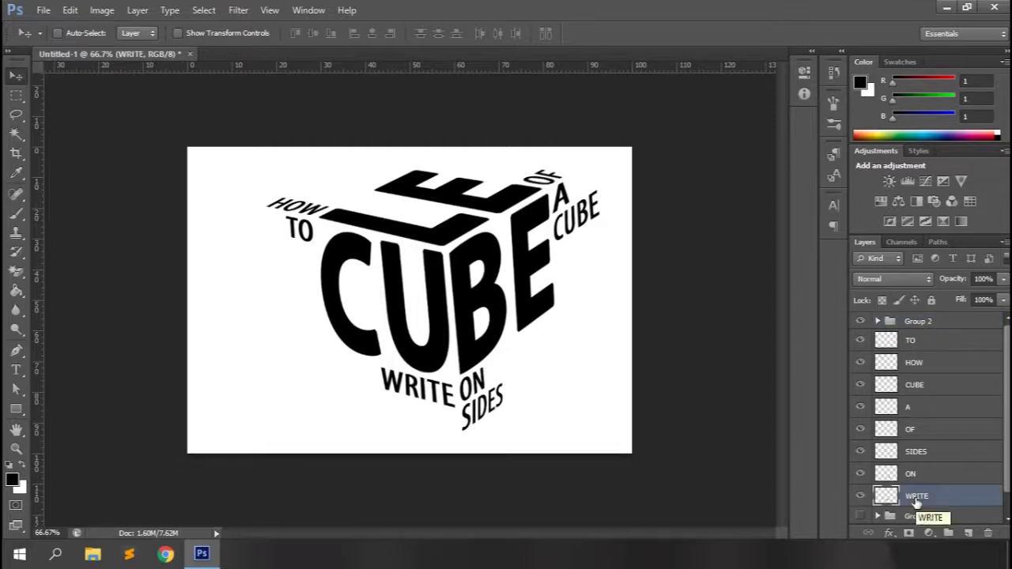